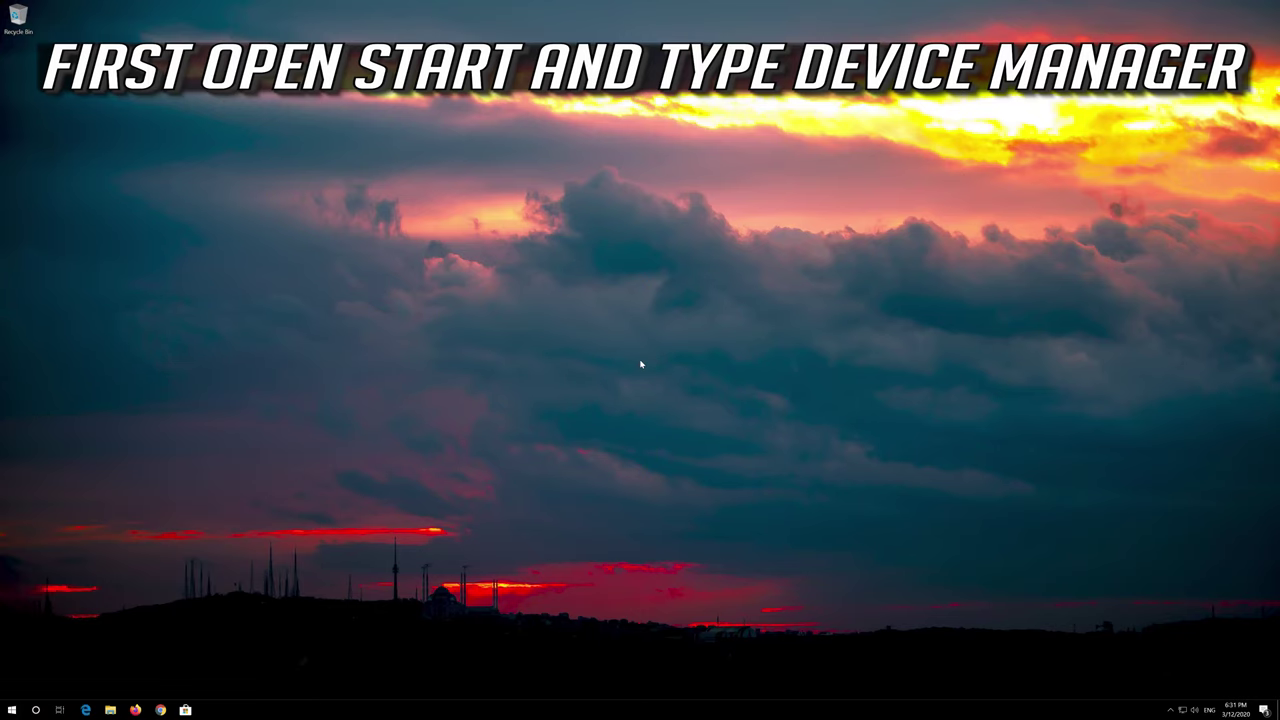
Search the Start menu for 'device manager' and open Device Manager
text(ce manager)
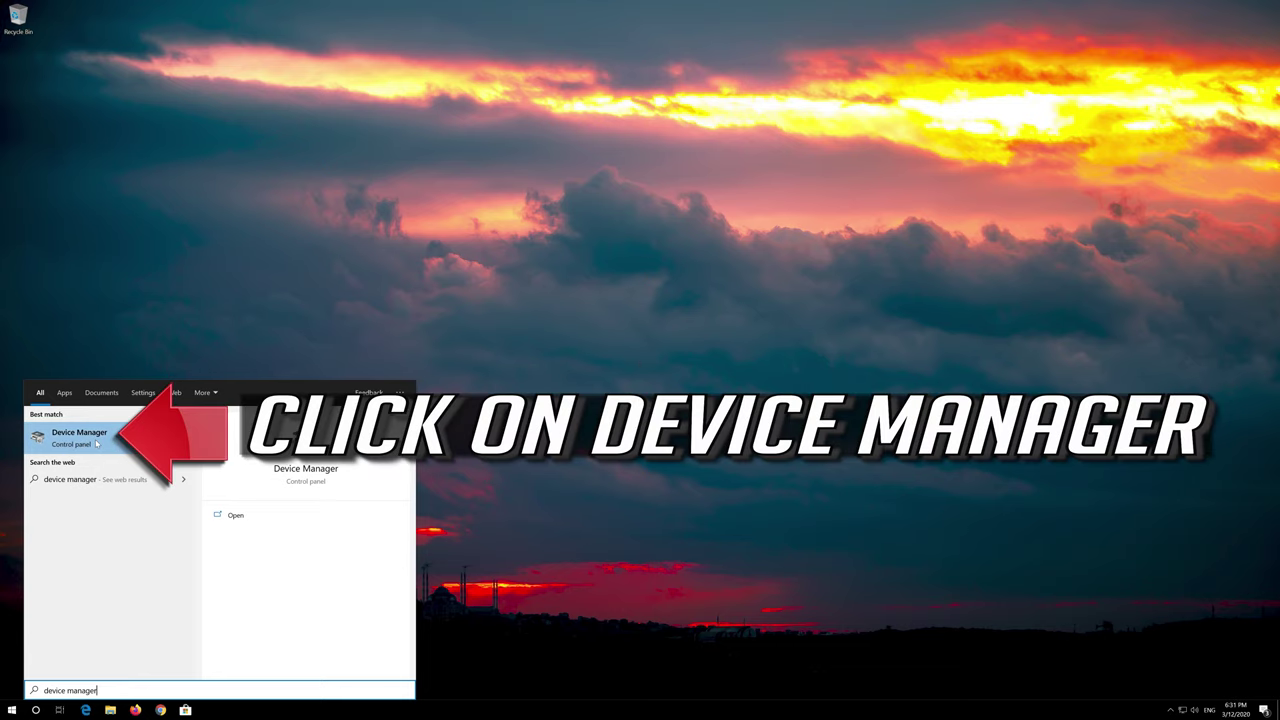
click(97, 443)
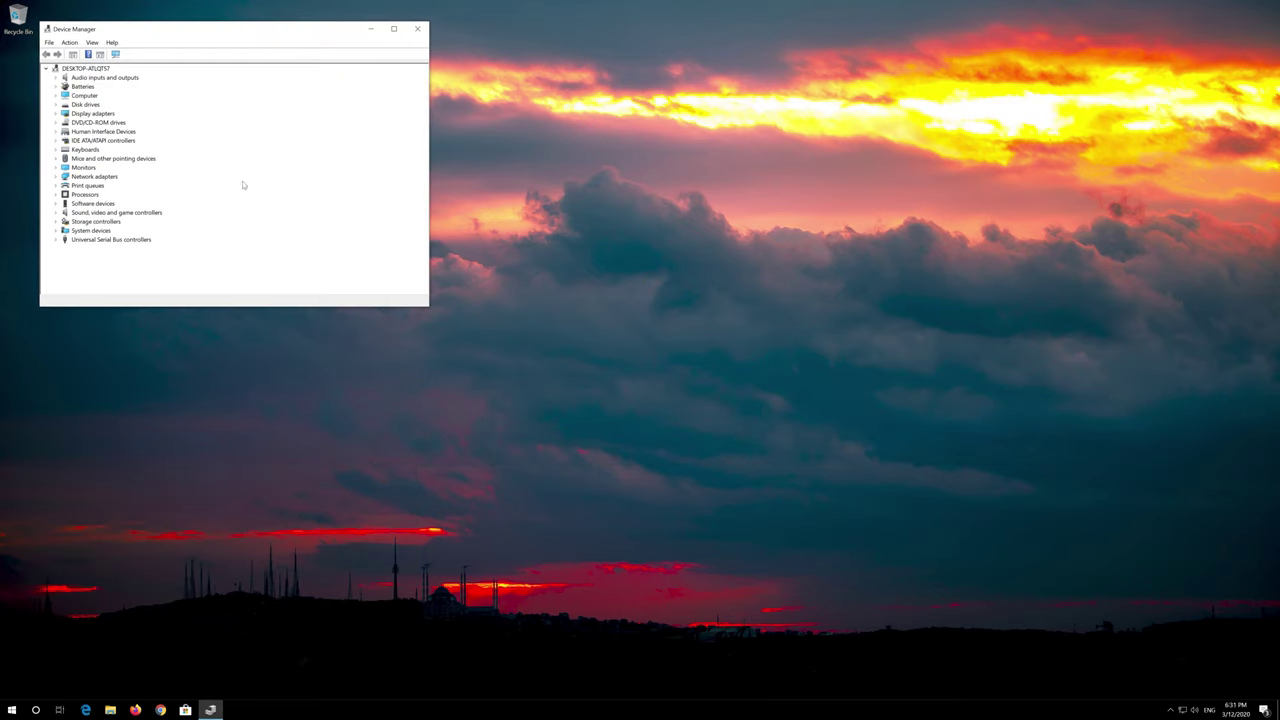
Center the window, expand Sound, video and game controllers, and bring up High Definition Audio Device's context menu
drag(267, 39, 623, 180)
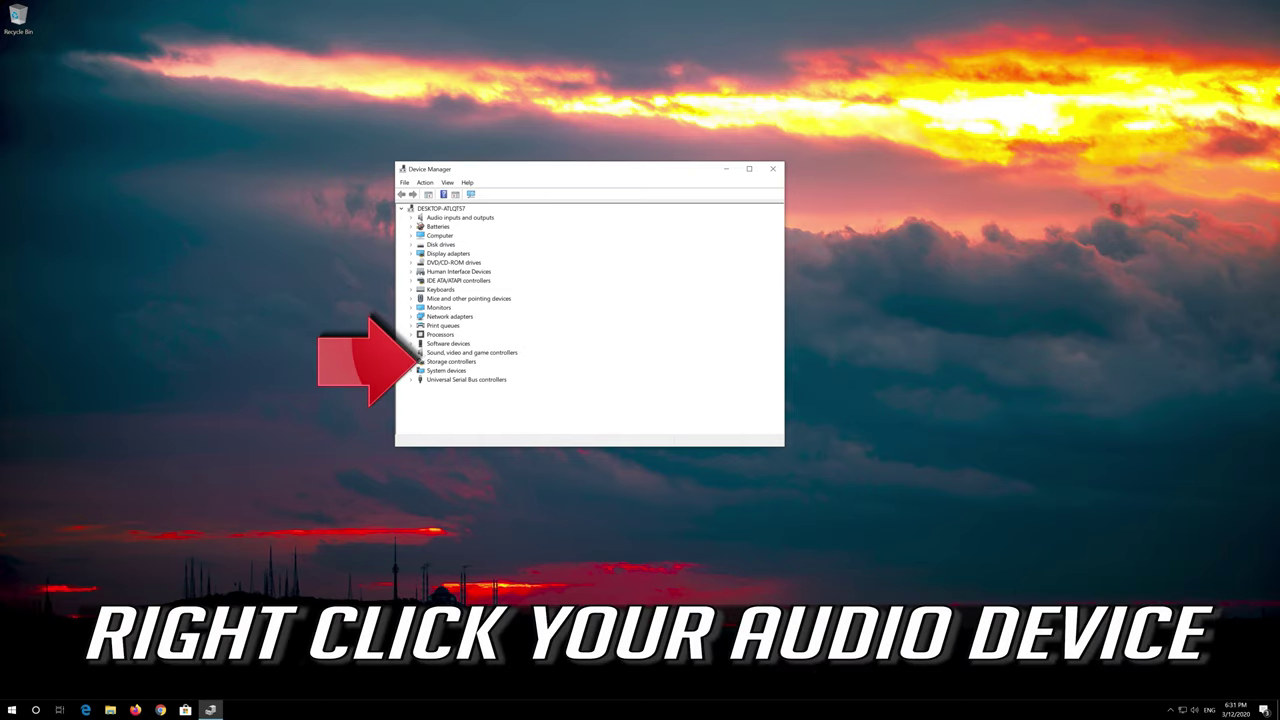
click(411, 352)
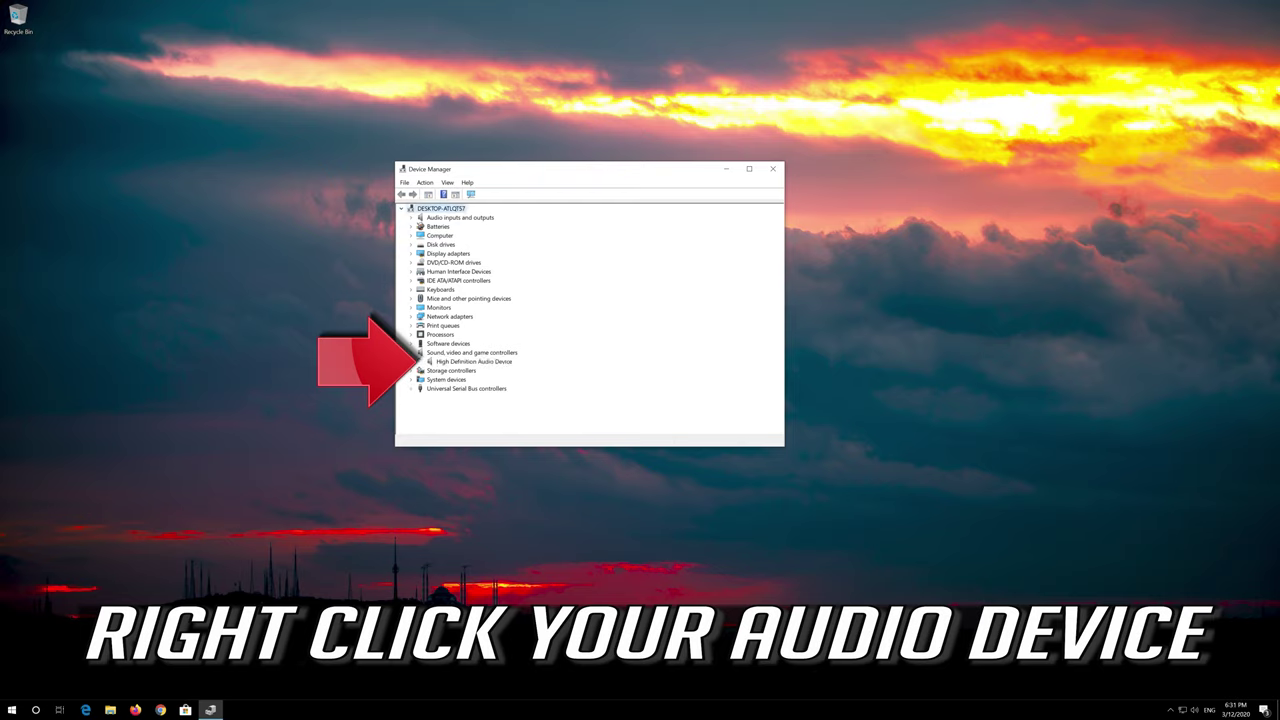
click(450, 362)
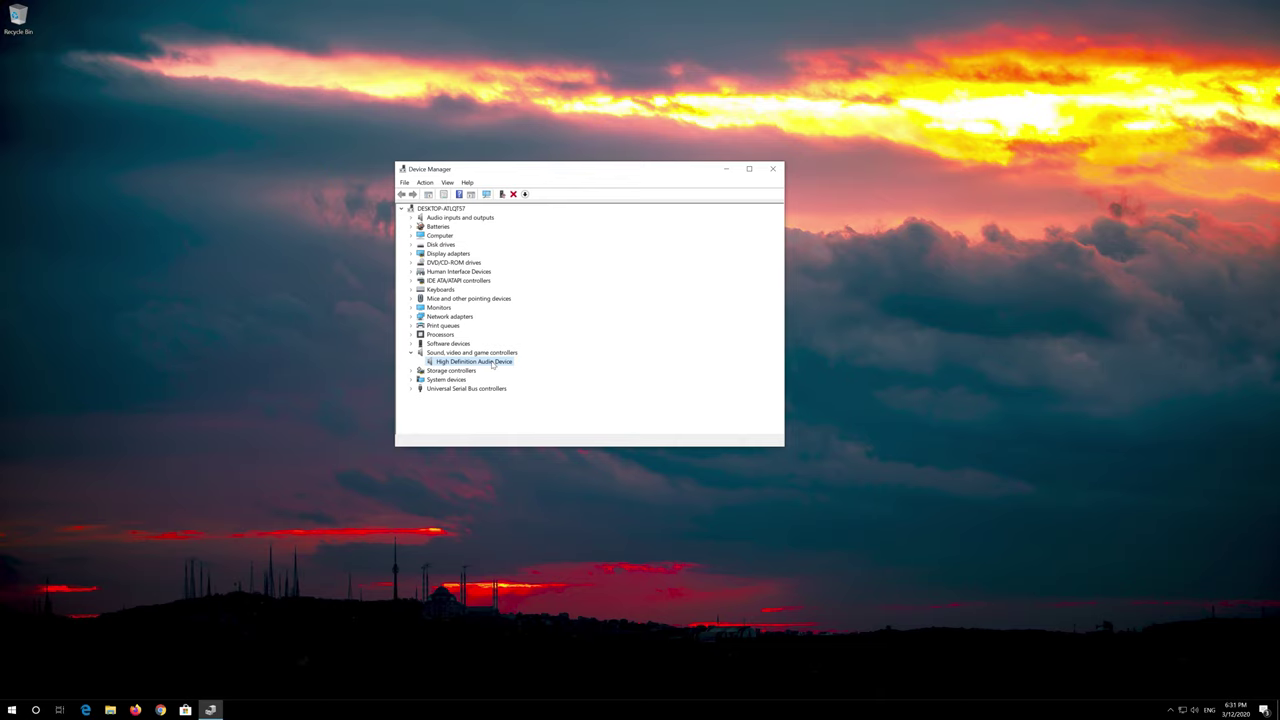
right_click(493, 365)
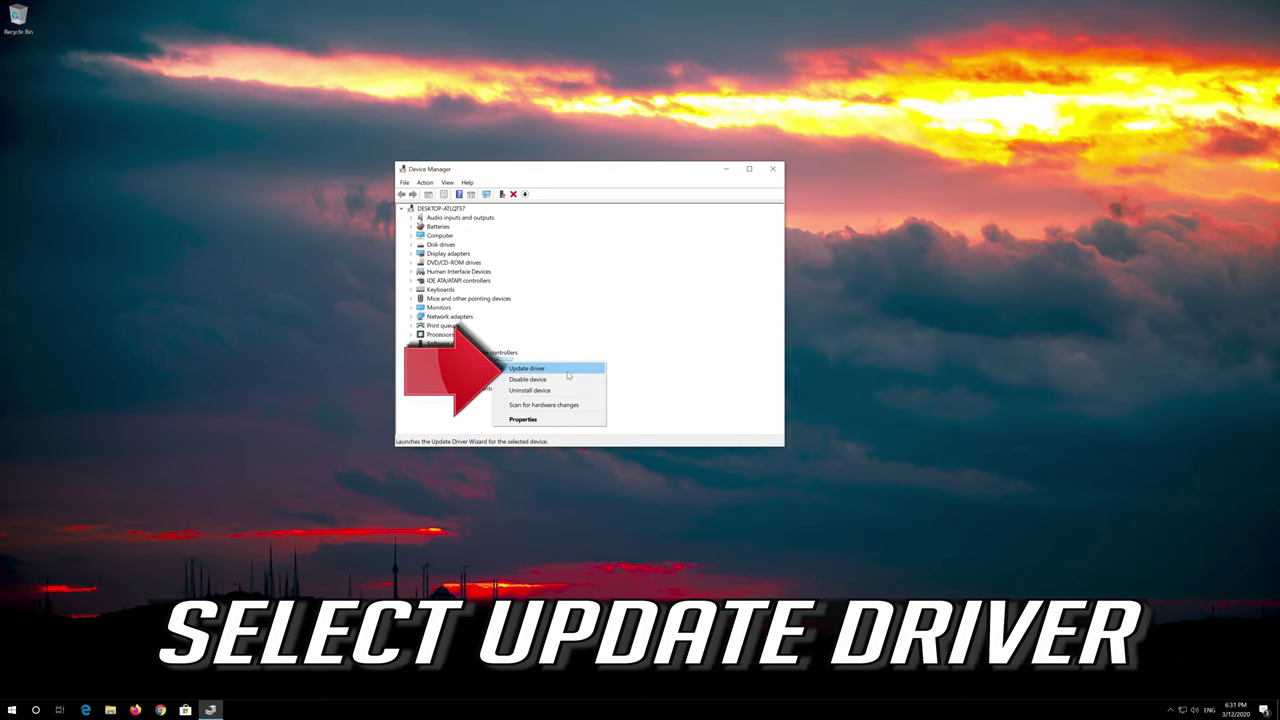
Search automatically and on Windows Update for a newer audio driver; none is found
click(561, 372)
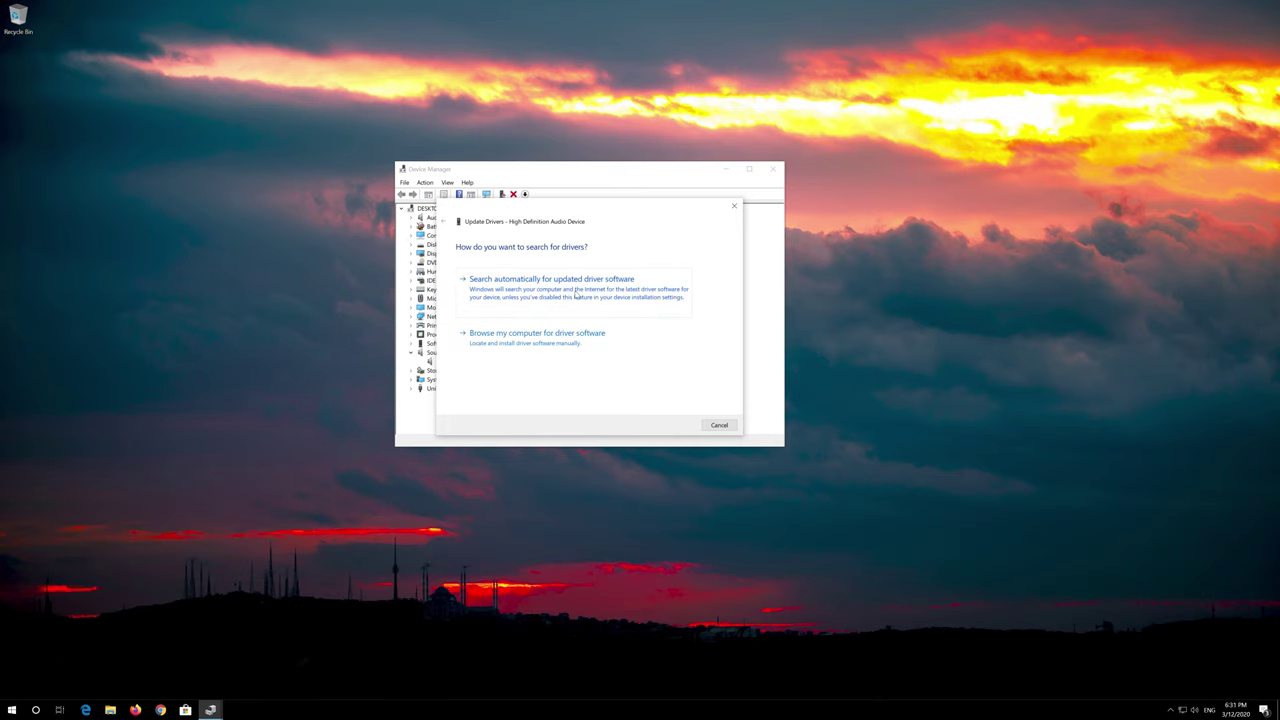
click(576, 295)
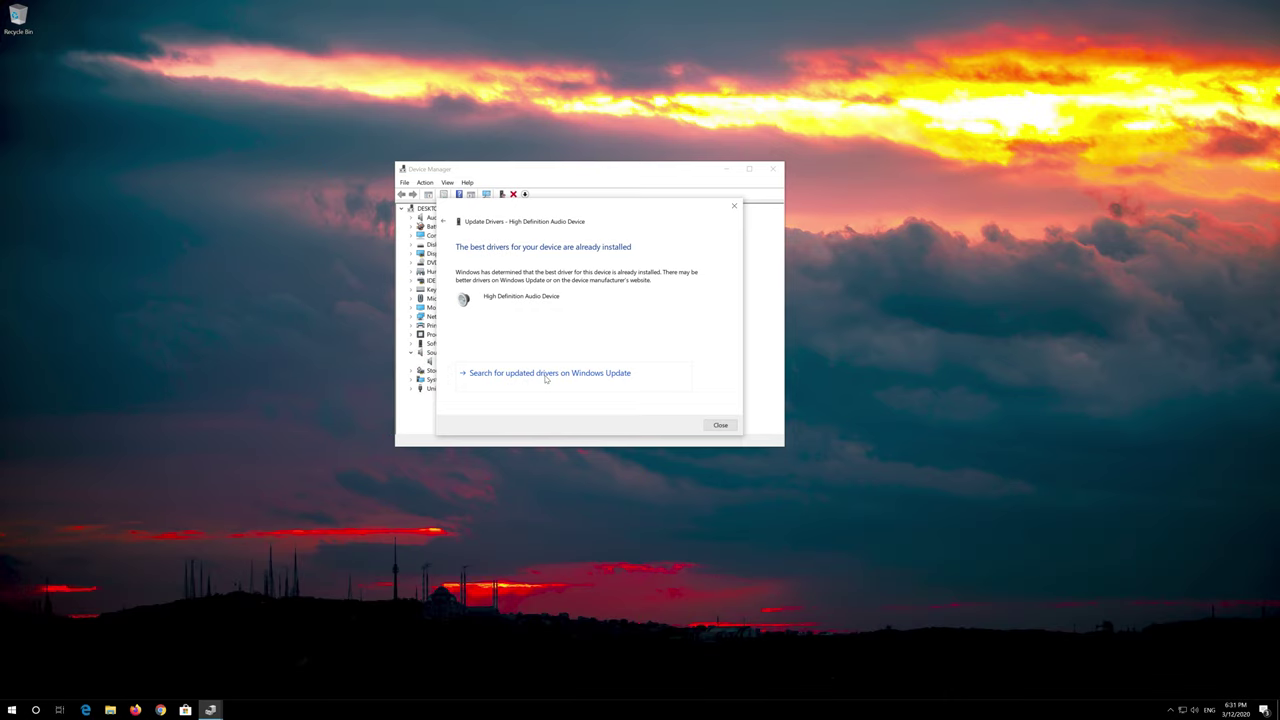
click(546, 375)
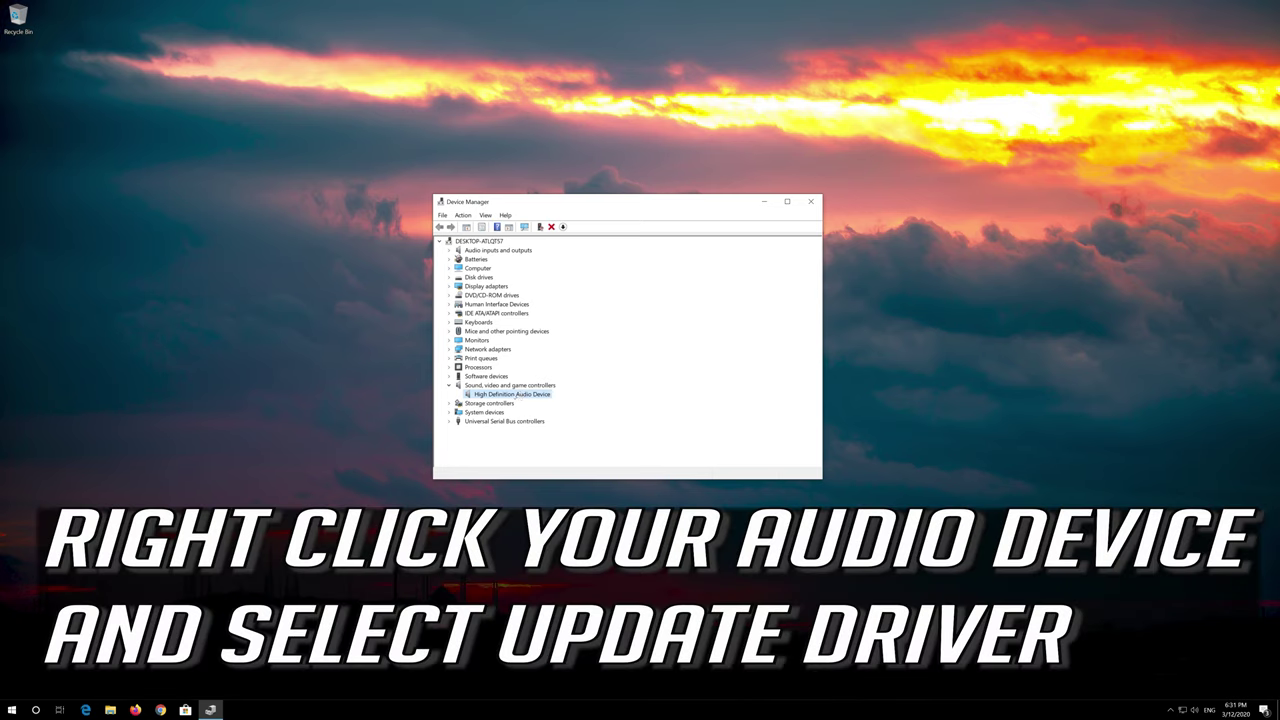
Relaunch the Update driver wizard for the High Definition Audio Device
right_click(515, 395)
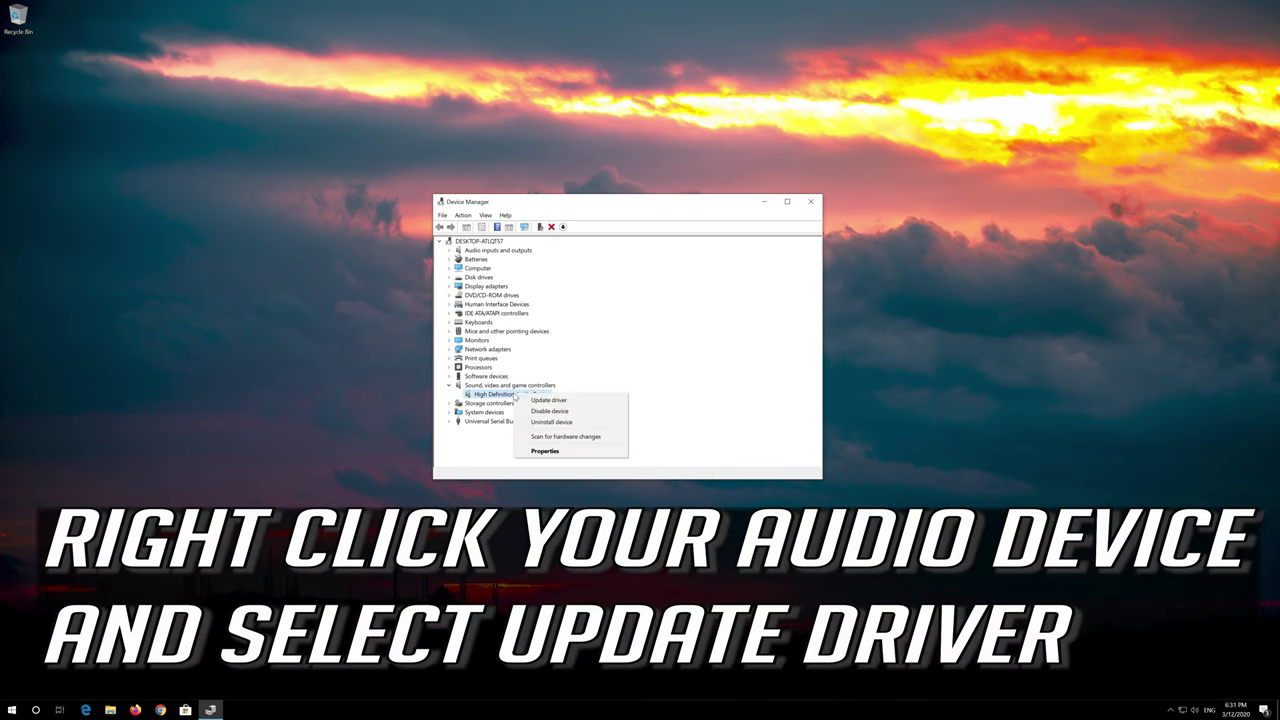
click(597, 401)
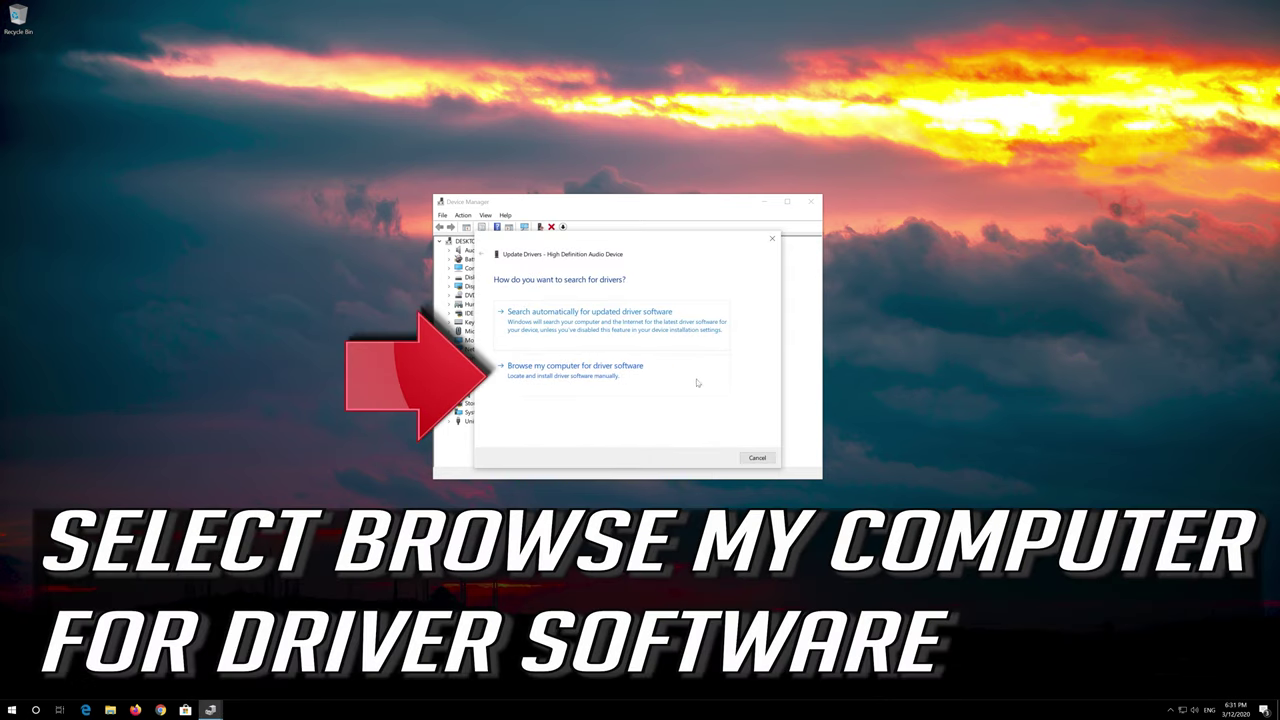
Reinstall the High Definition Audio Device driver from the computer's compatible driver list, accepting the warning
click(584, 372)
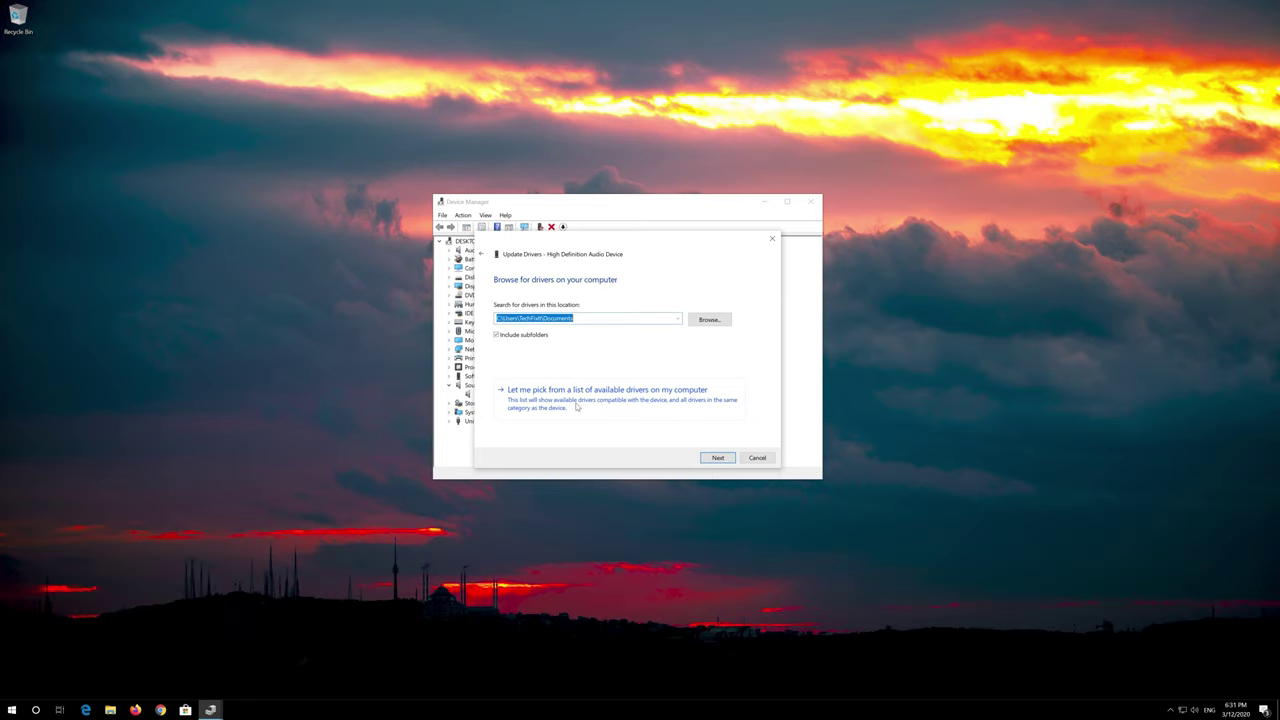
click(621, 408)
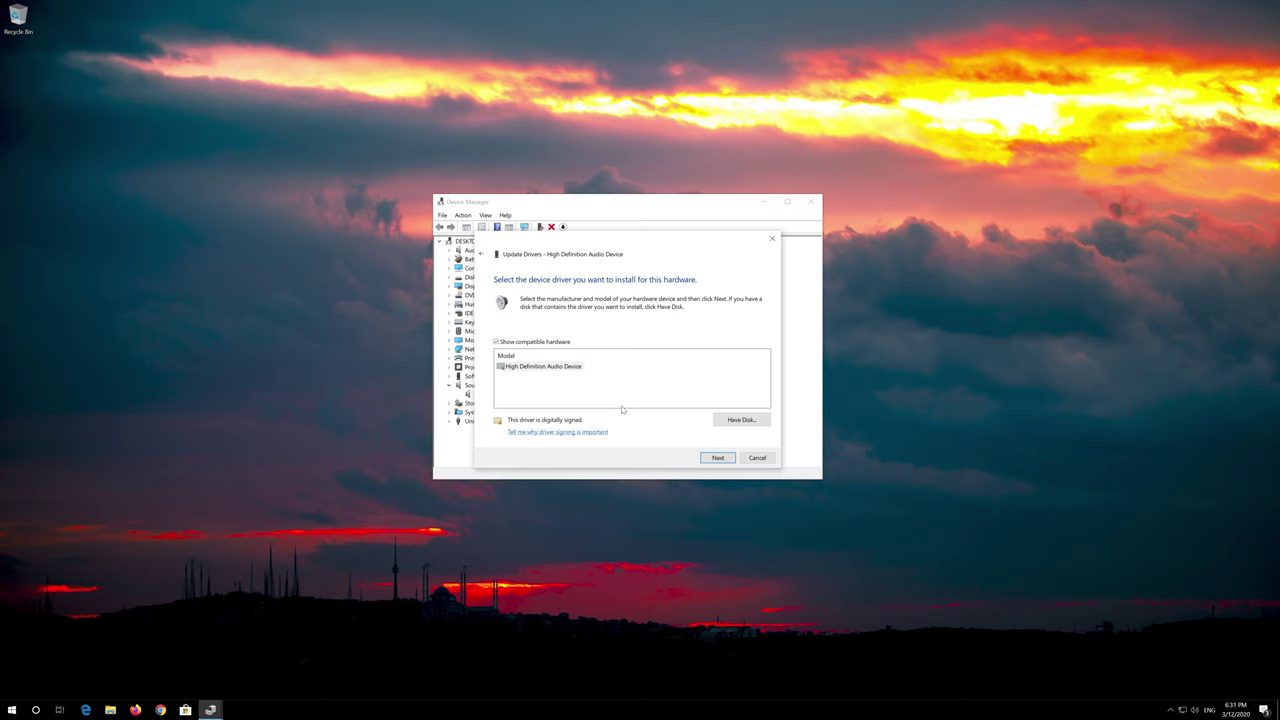
click(550, 368)
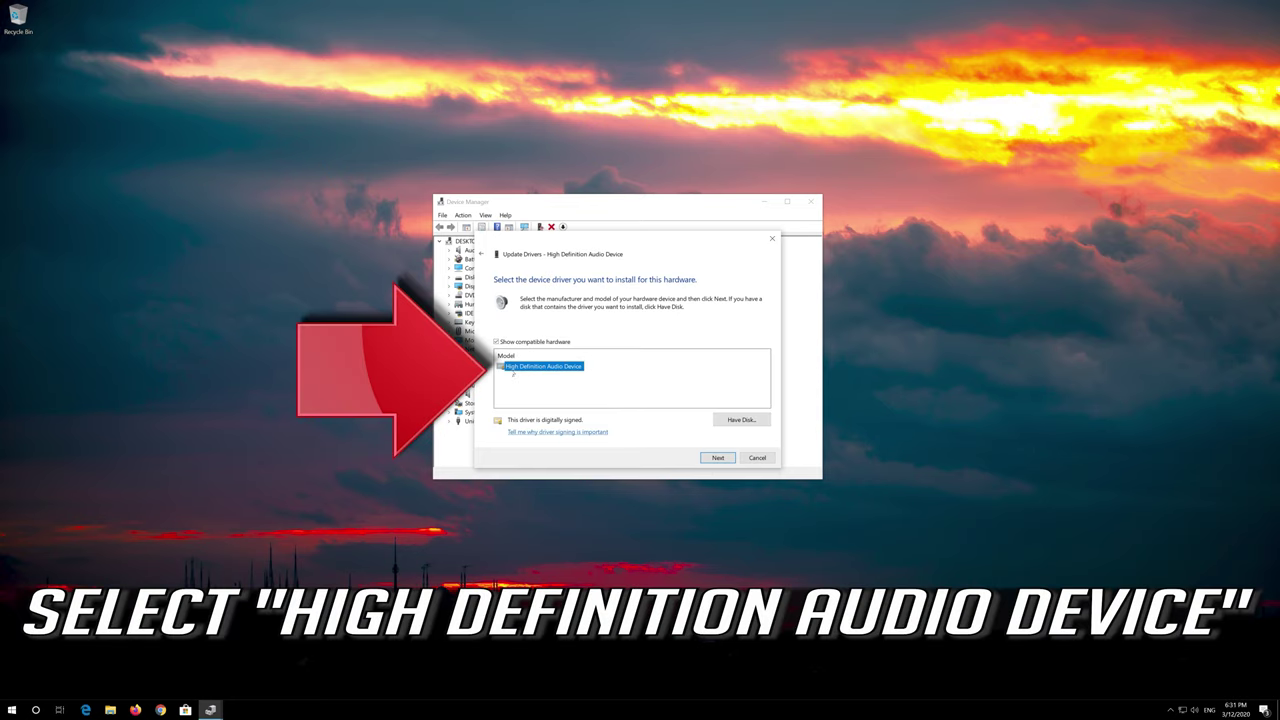
click(716, 458)
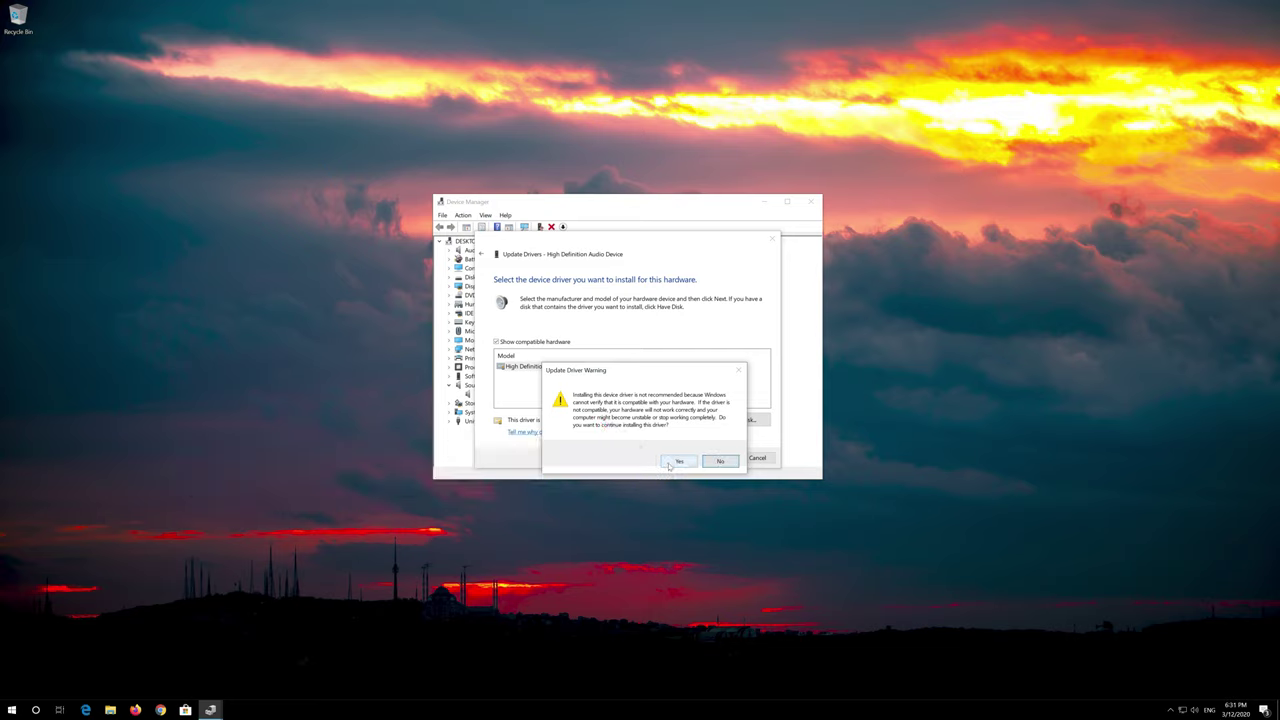
click(677, 461)
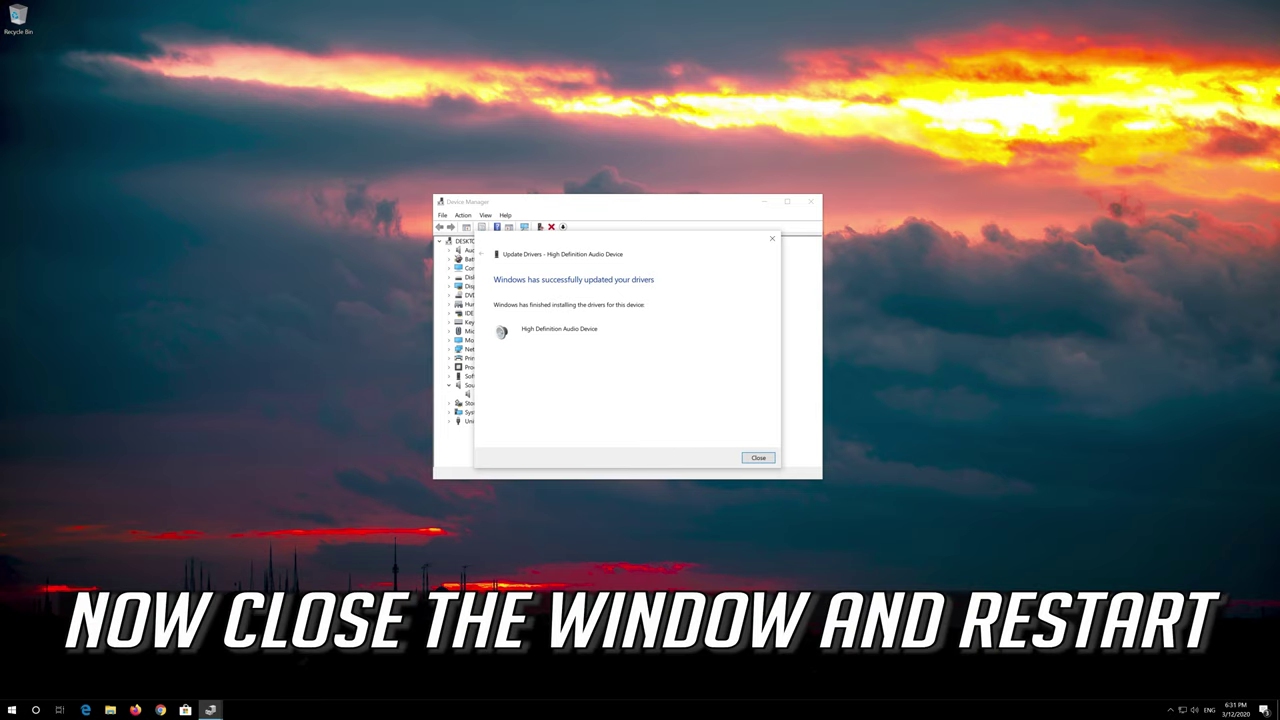
click(760, 457)
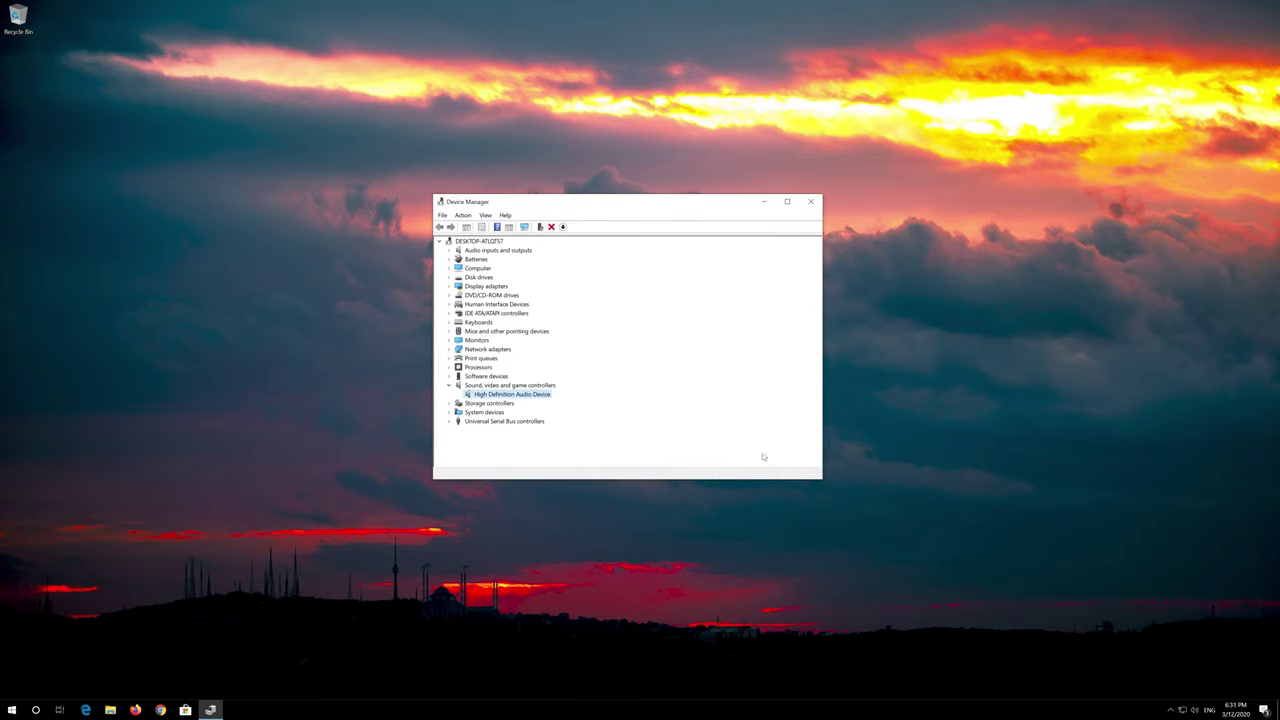
Close Device Manager and launch Windows Settings from the Start menu
click(810, 201)
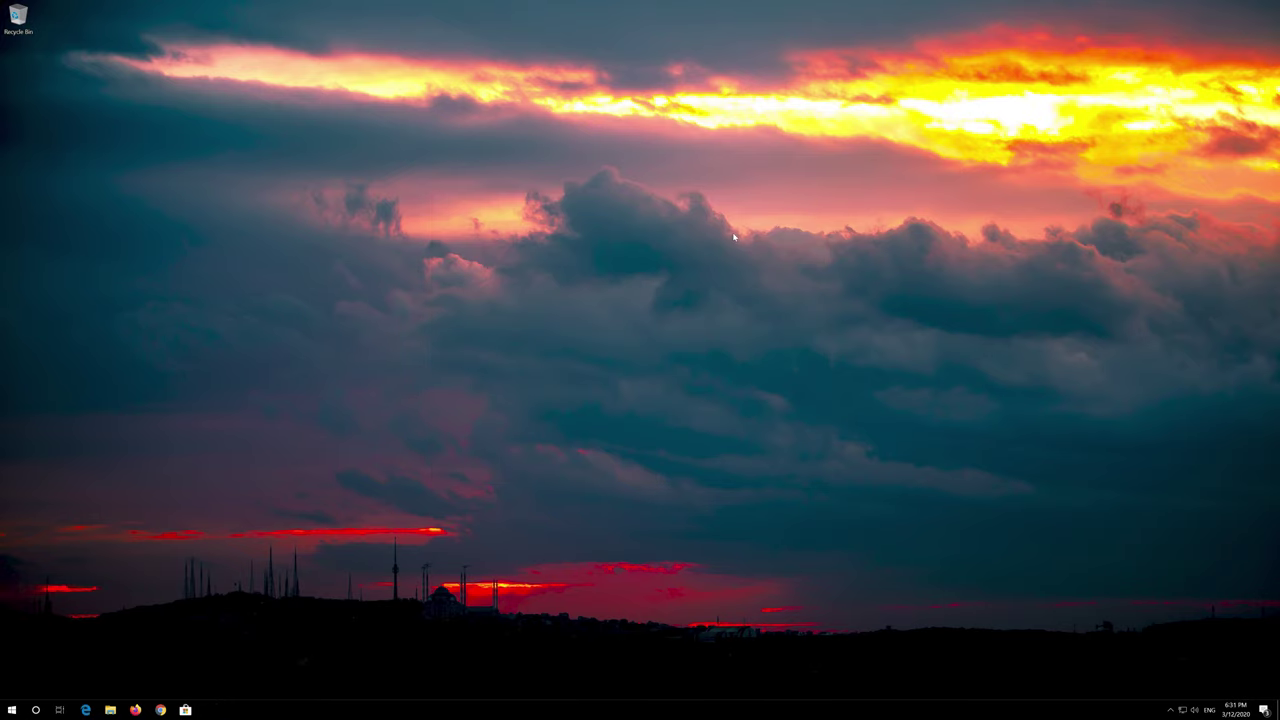
click(11, 710)
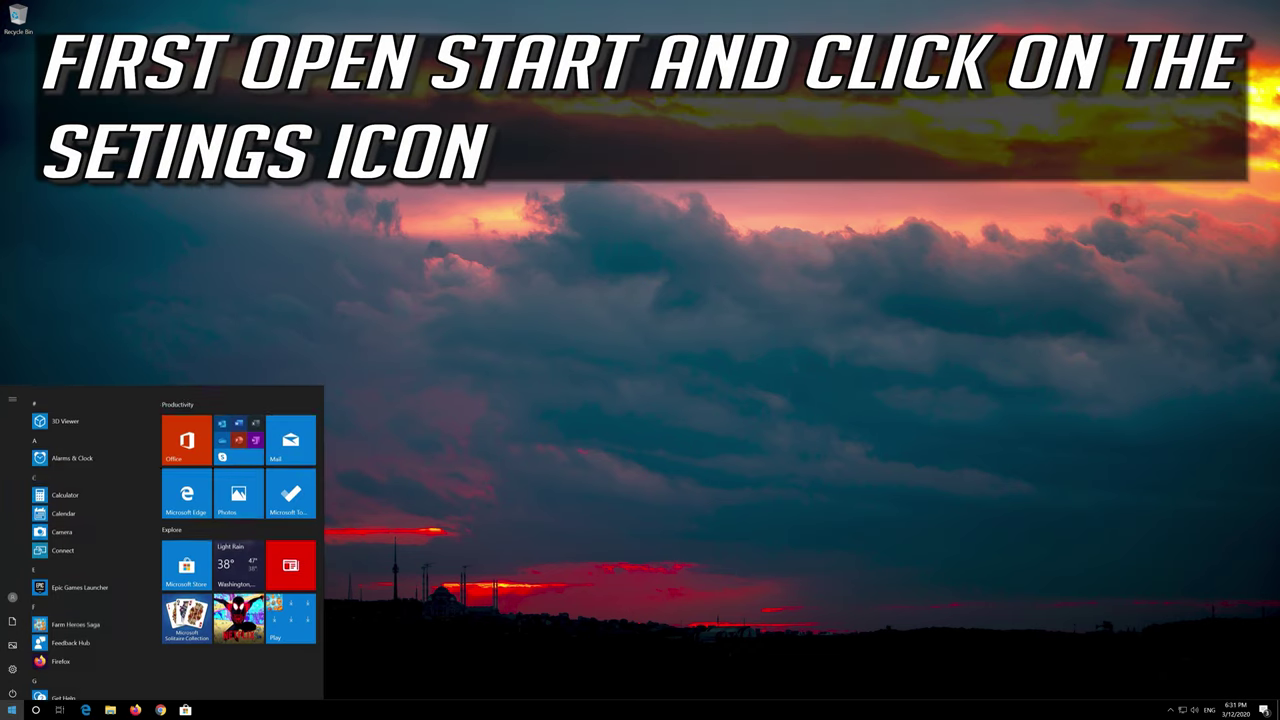
mouse_move(12, 666)
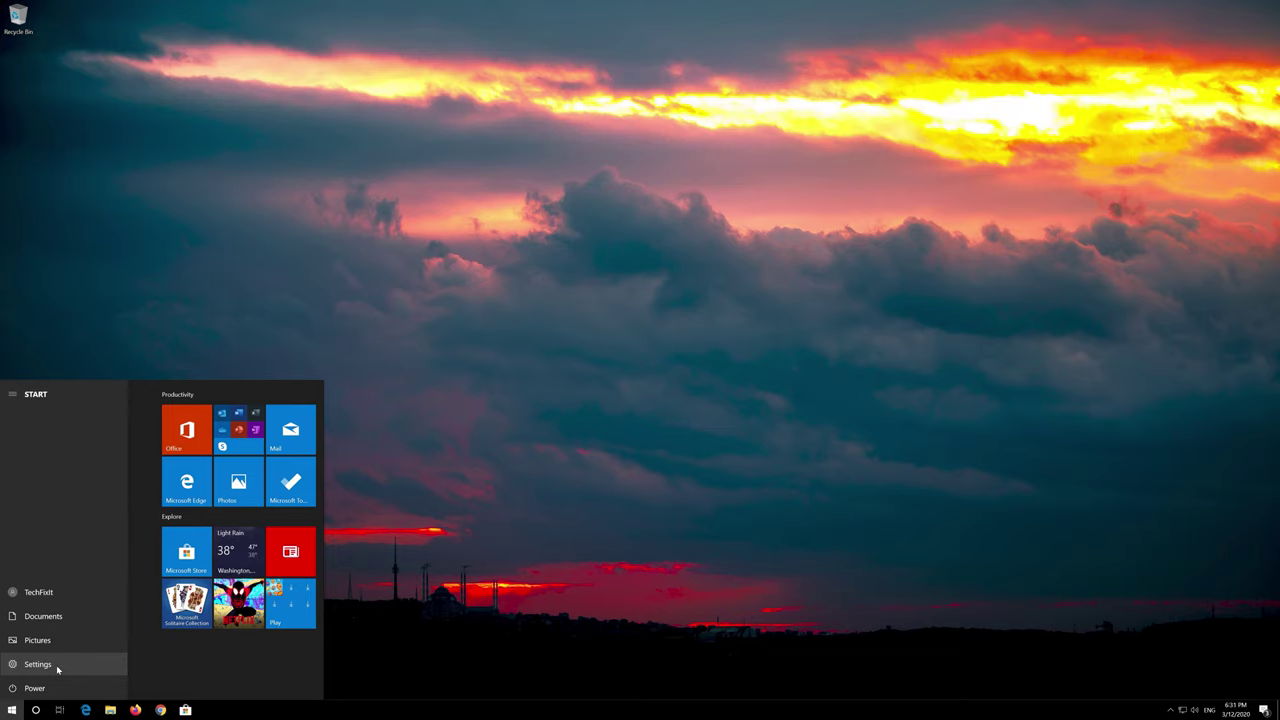
click(57, 666)
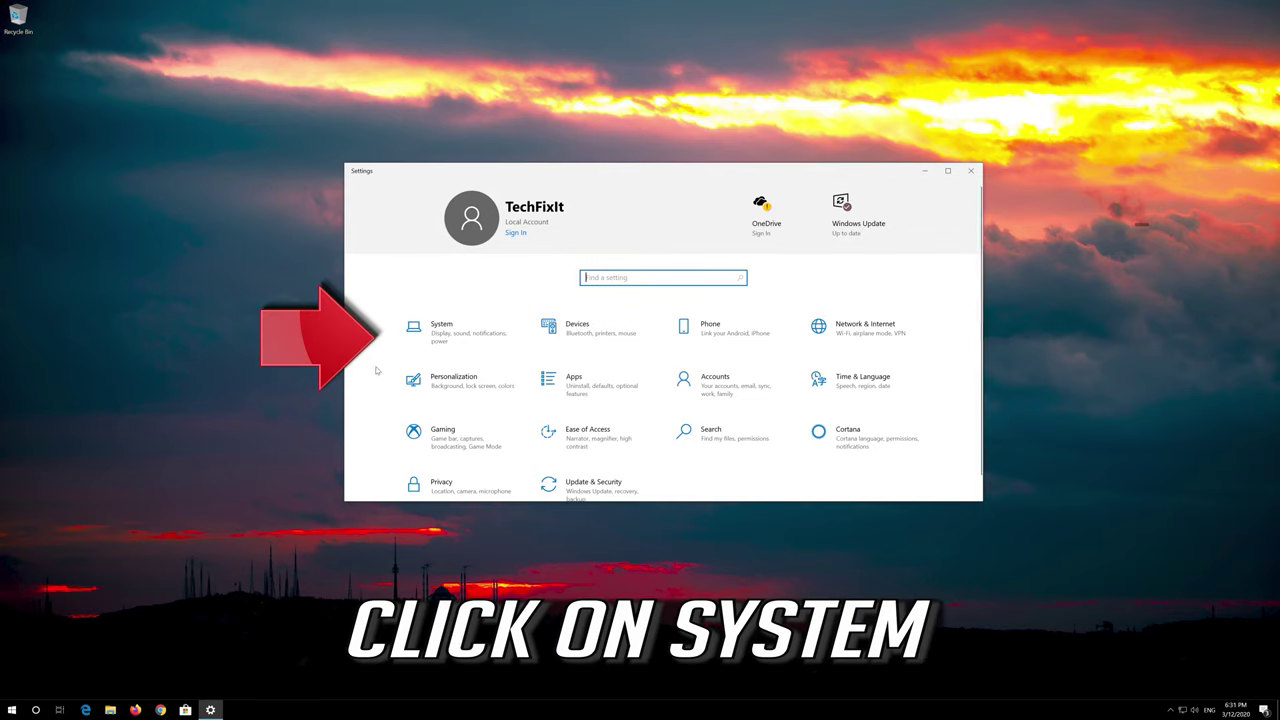
Go to System > Sound, check the output device list, and run the sound troubleshooter
click(462, 339)
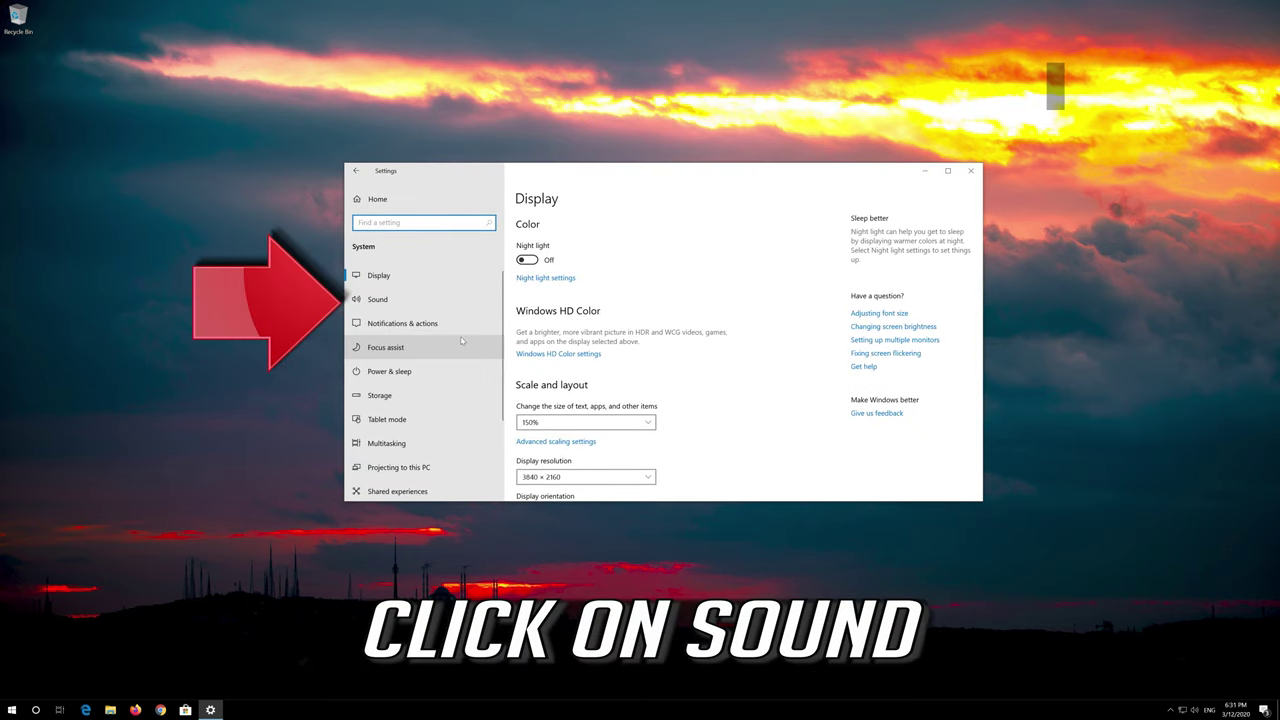
click(414, 301)
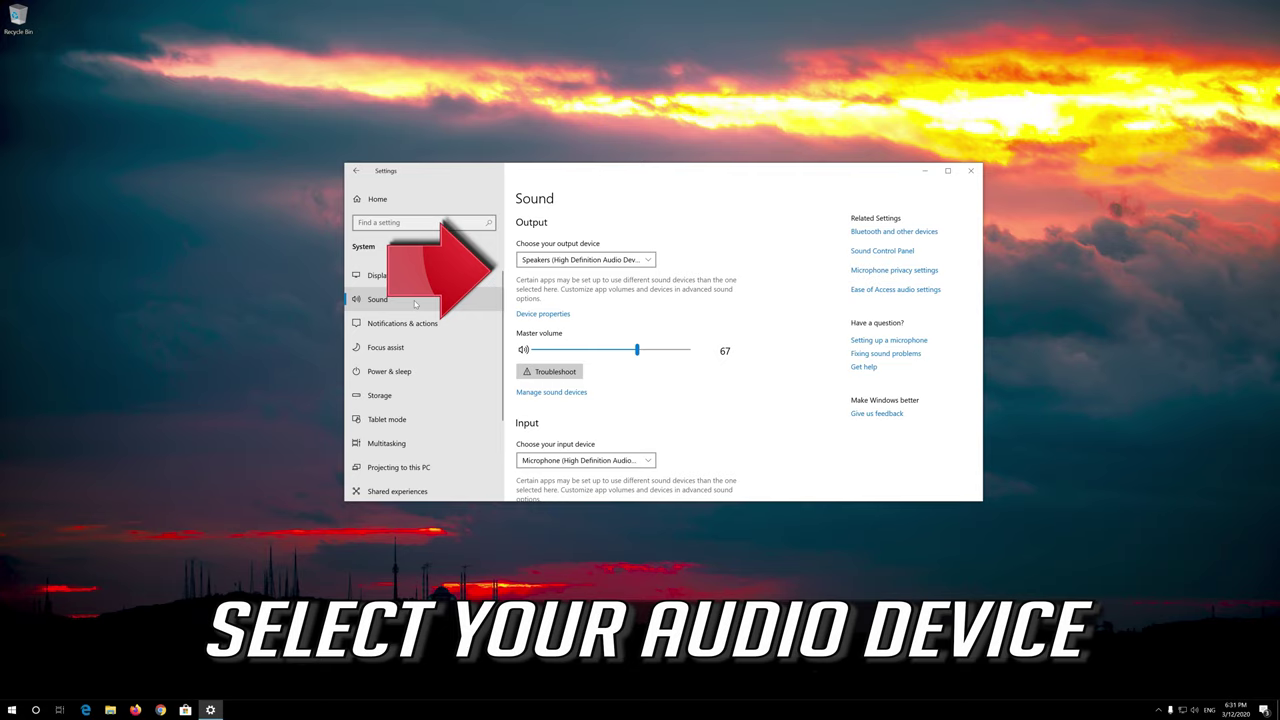
click(566, 260)
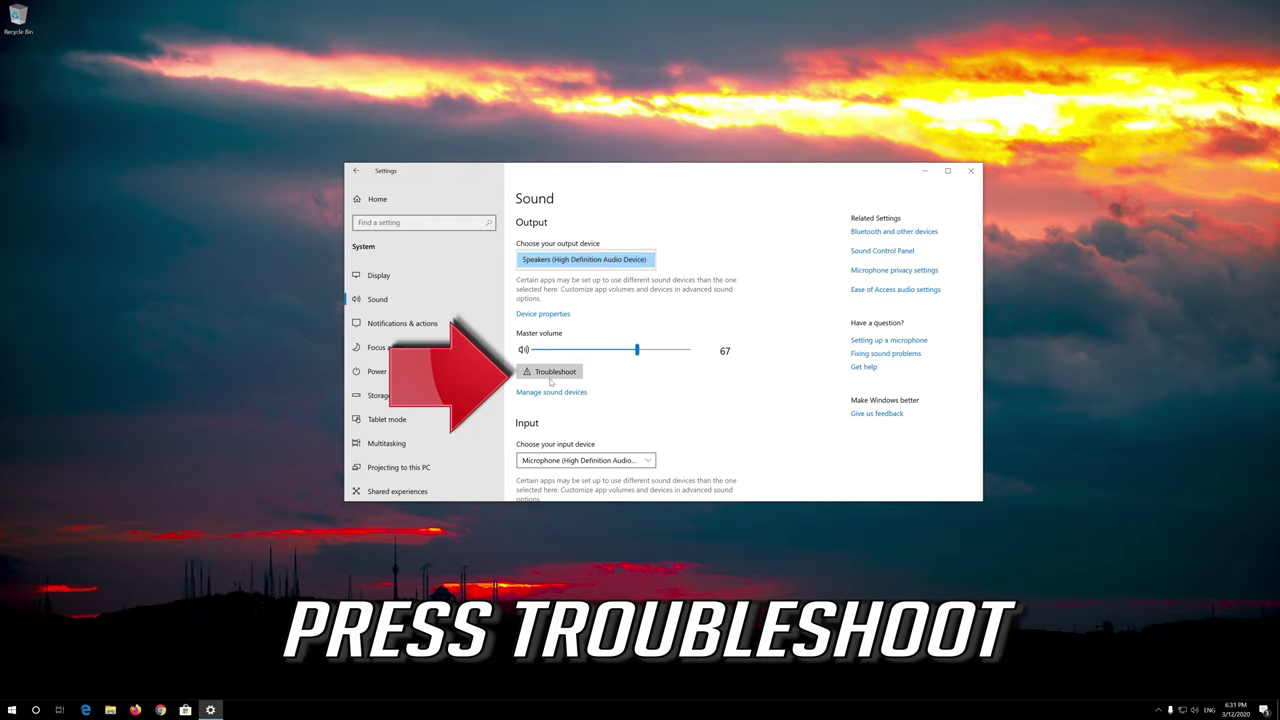
click(553, 373)
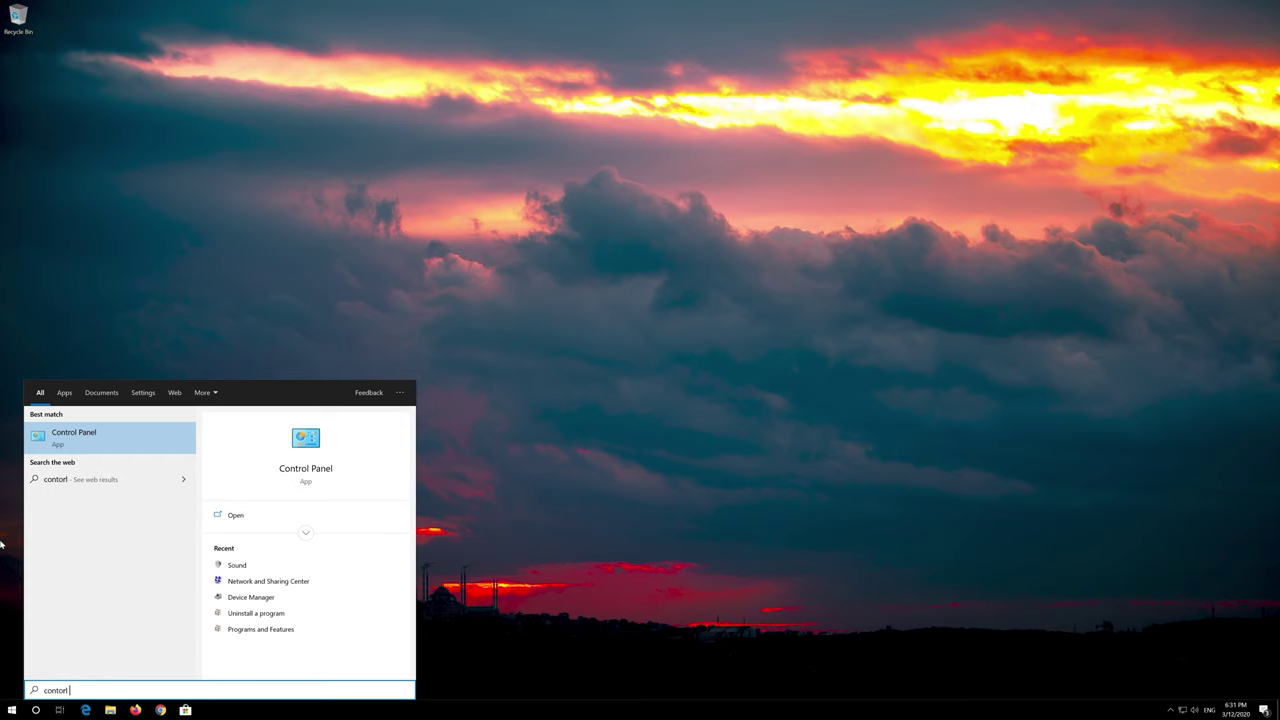
Find Control Panel via a Start search for 'panel' and go to Hardware and Sound
text(panel)
click(115, 443)
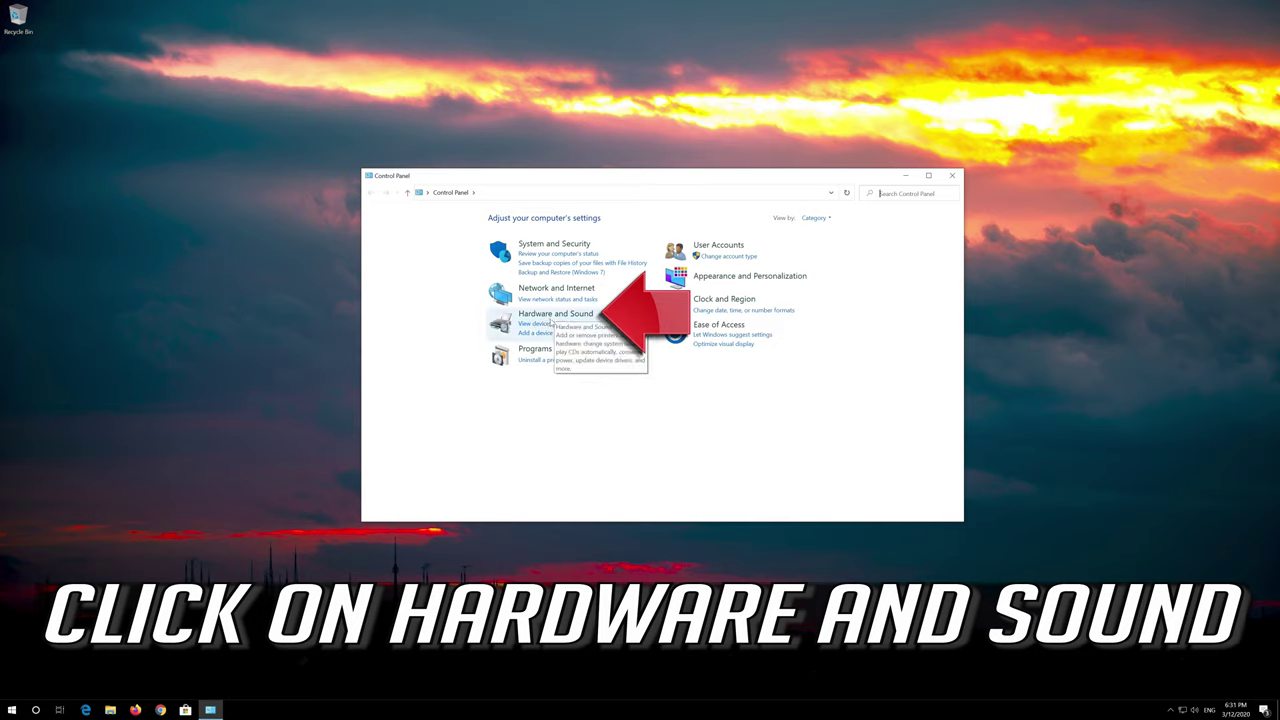
click(553, 316)
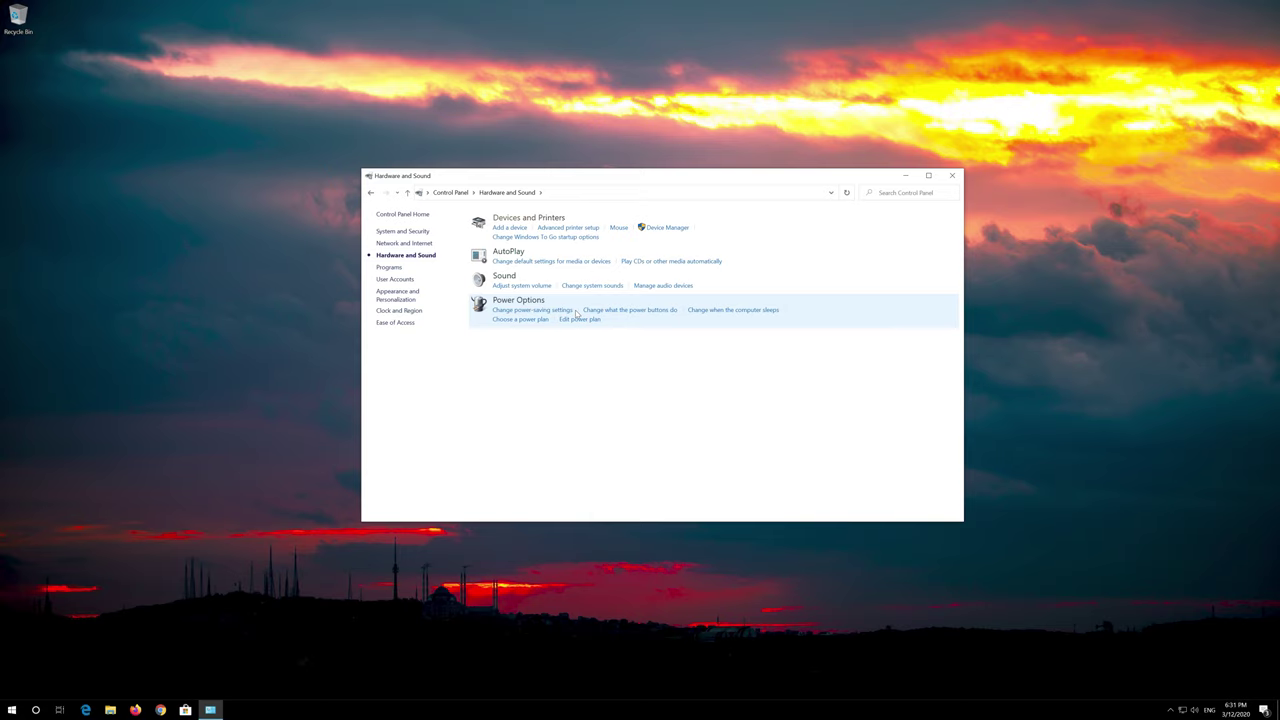
In Sound, check Disable all enhancements in the Speakers properties and apply it
click(512, 283)
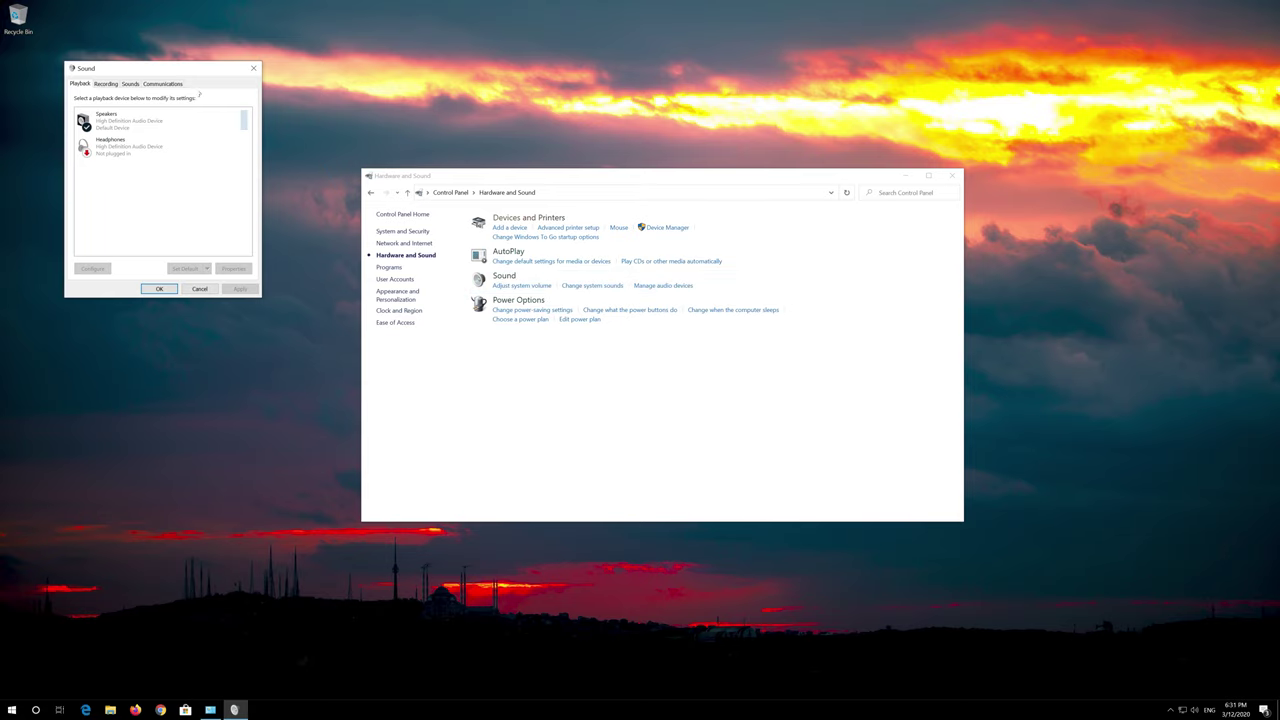
drag(183, 71, 634, 196)
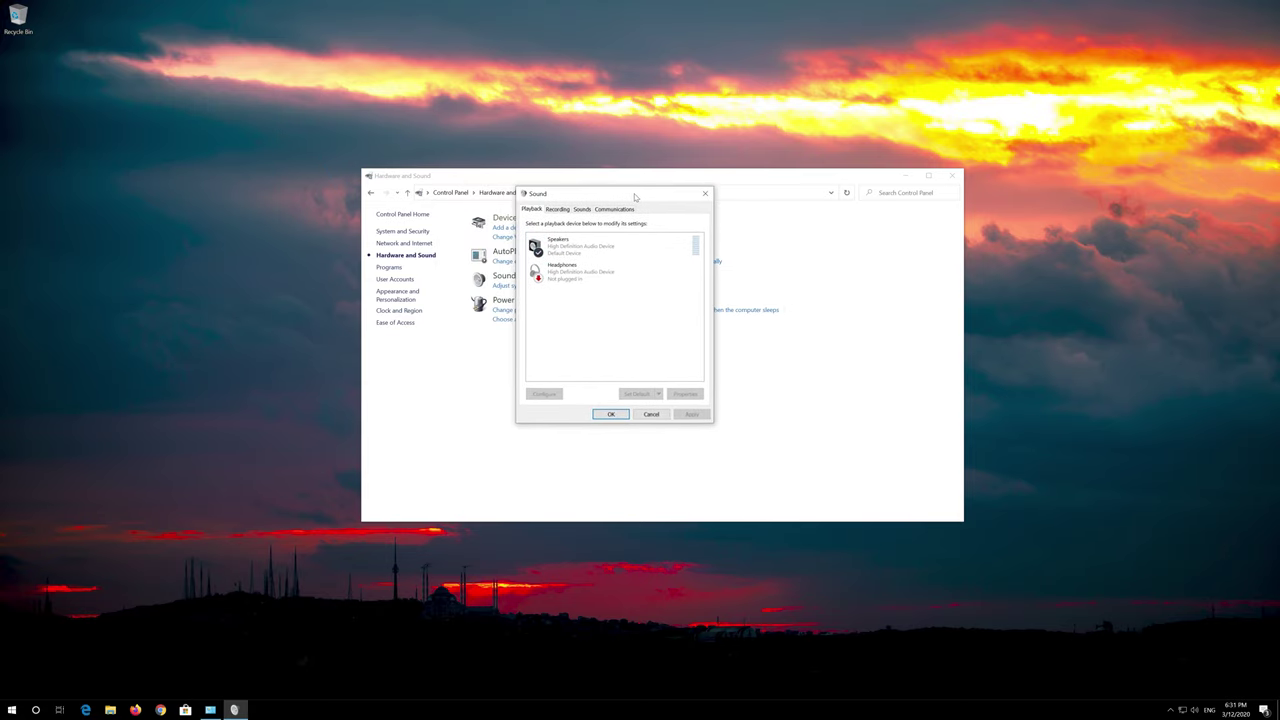
click(611, 252)
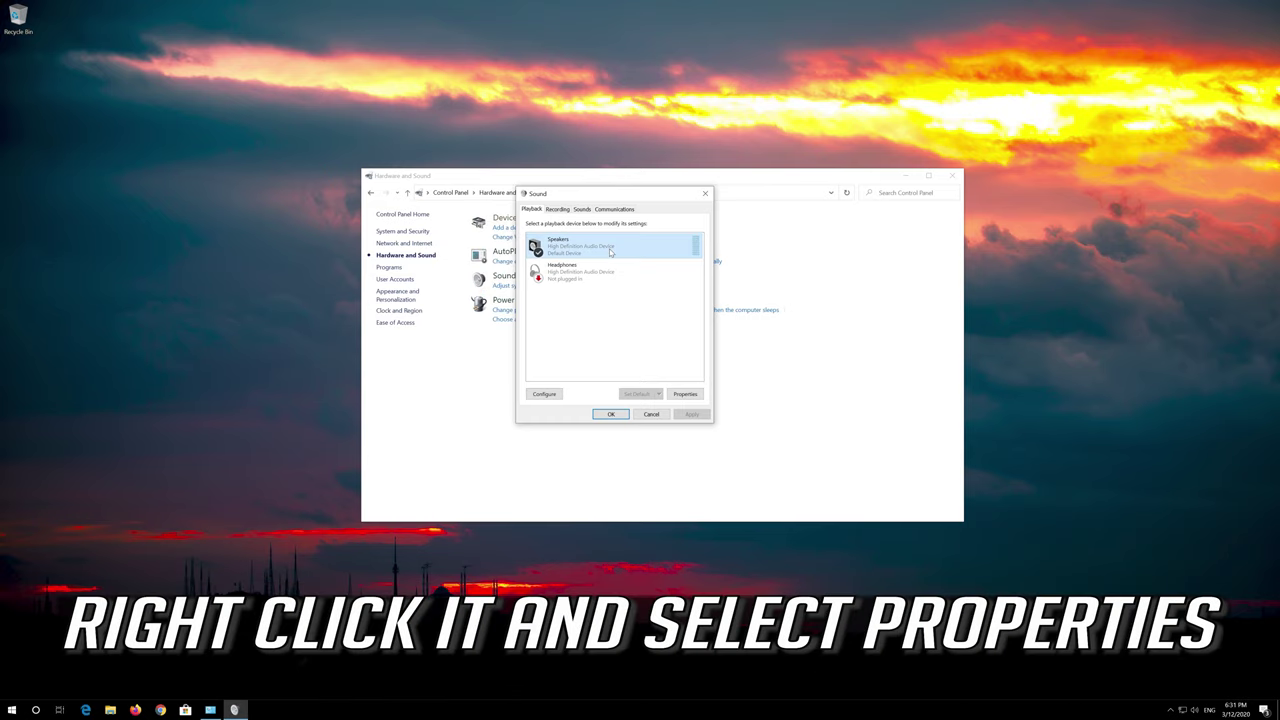
right_click(611, 252)
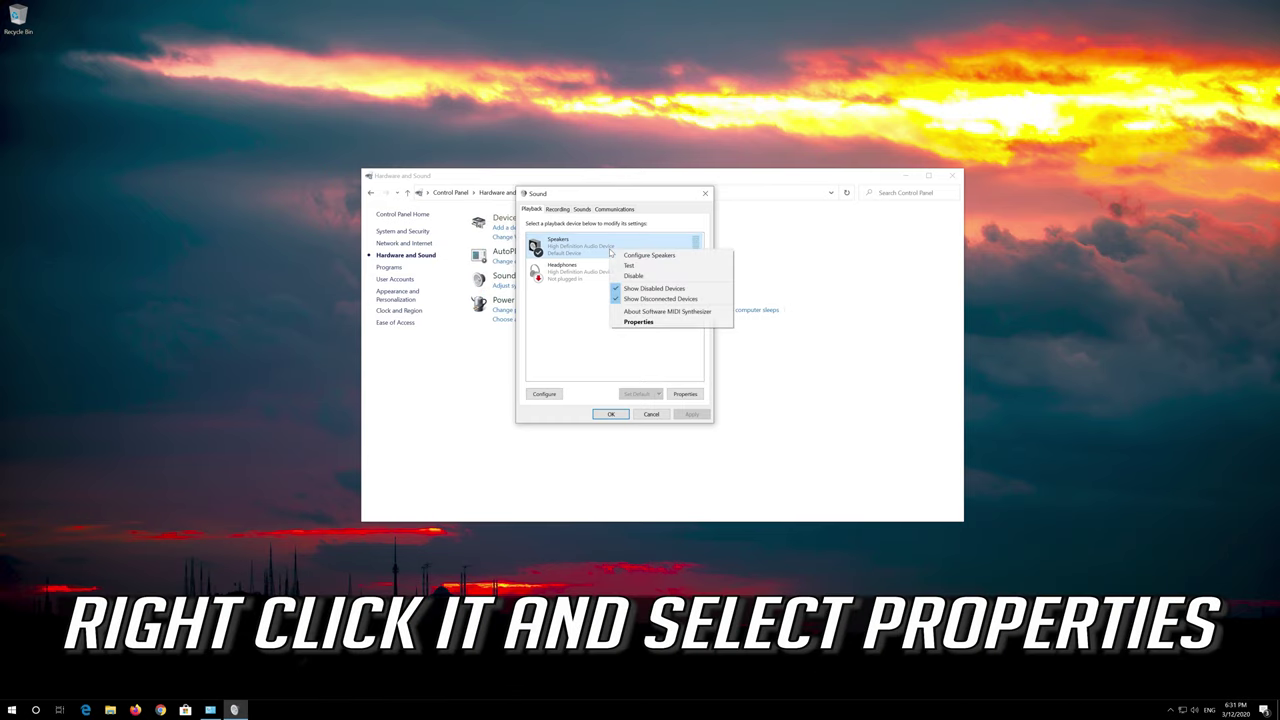
click(675, 322)
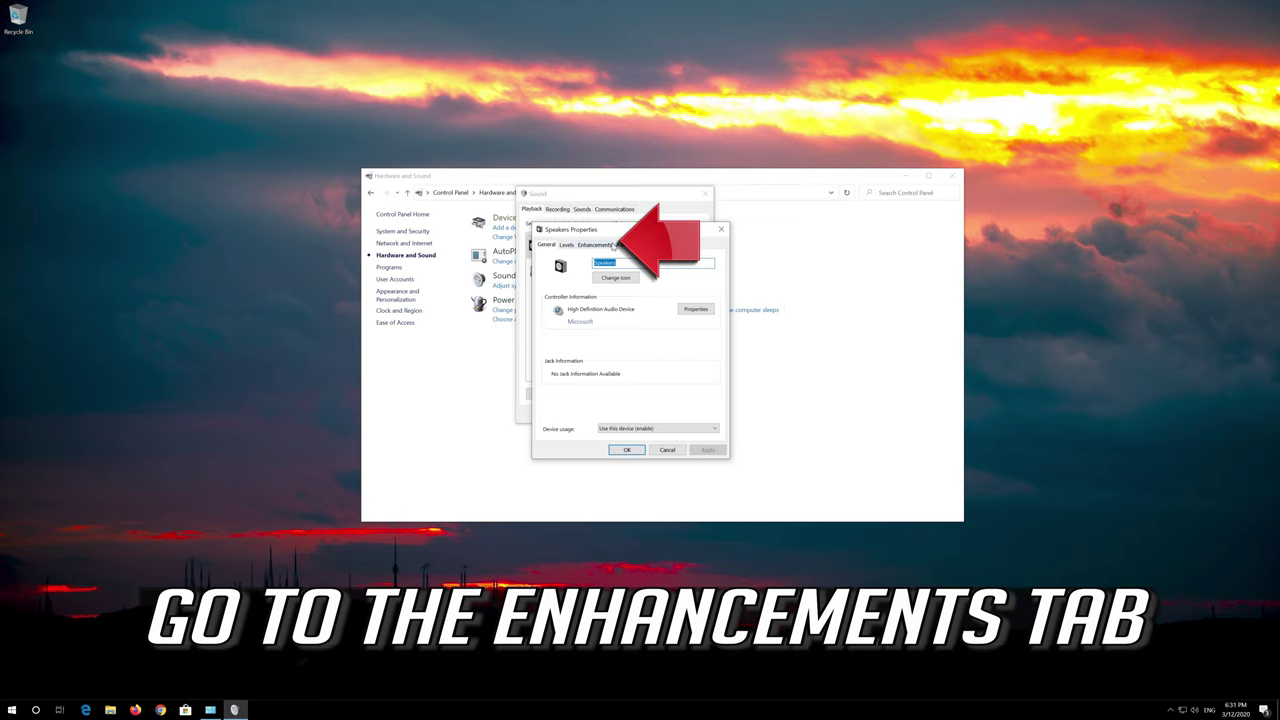
click(606, 246)
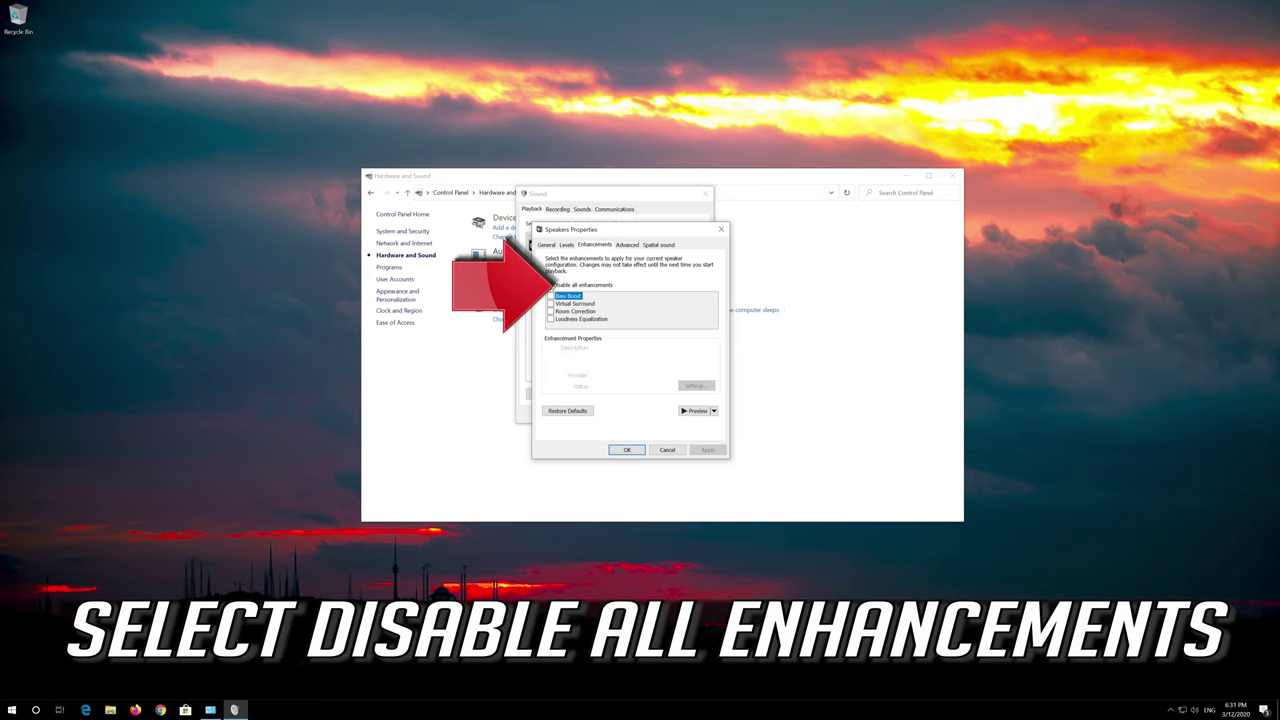
click(552, 285)
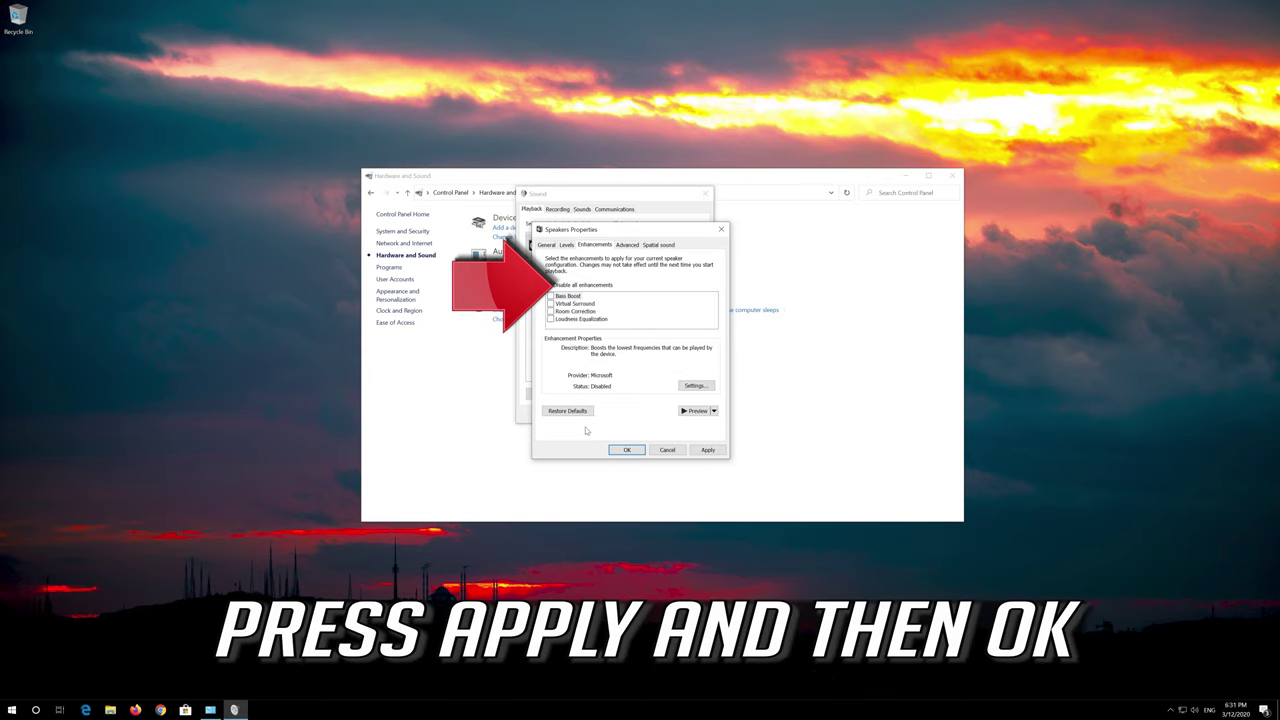
click(712, 450)
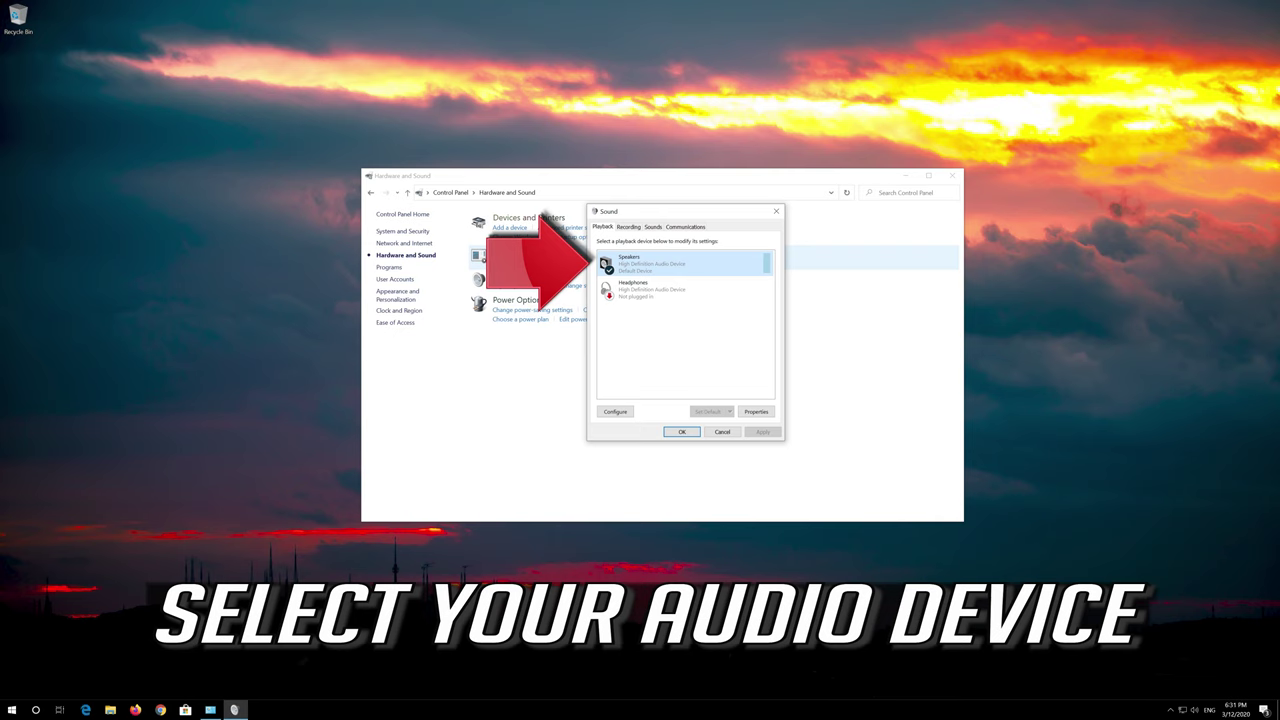
Set the Speakers' Advanced default format to 16 bit, 44100 Hz (CD Quality) and confirm
right_click(675, 266)
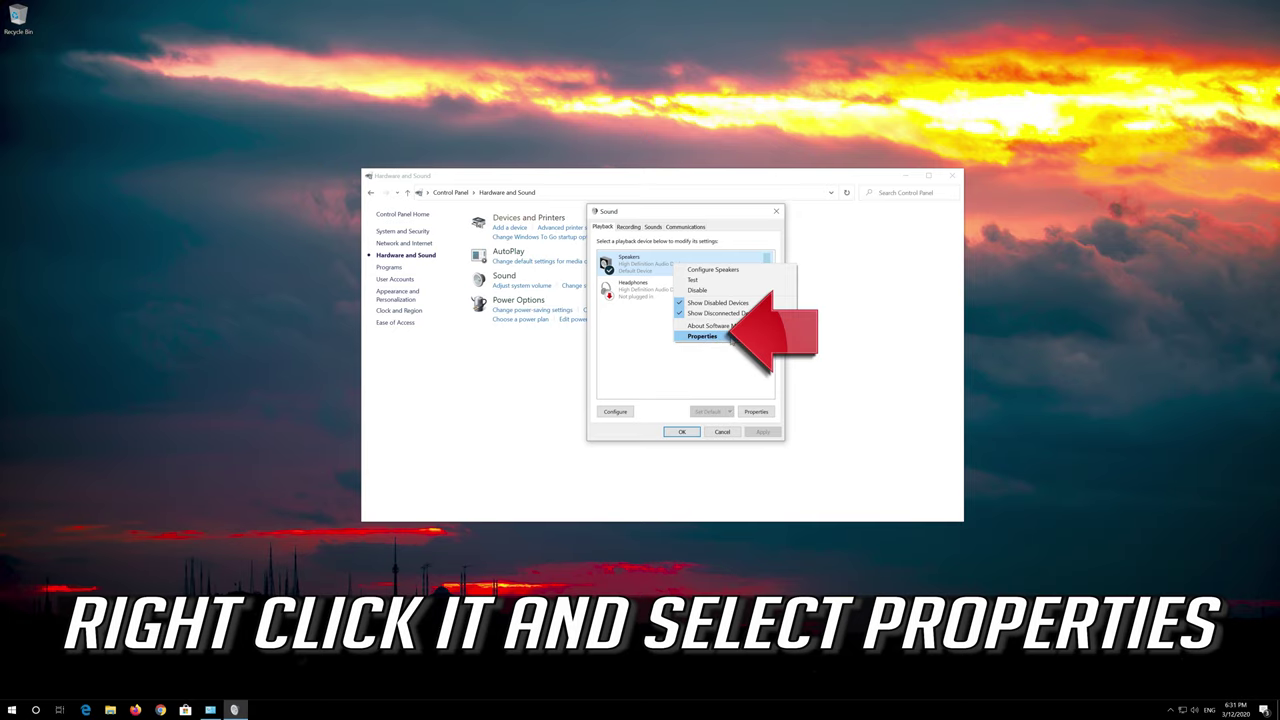
click(728, 337)
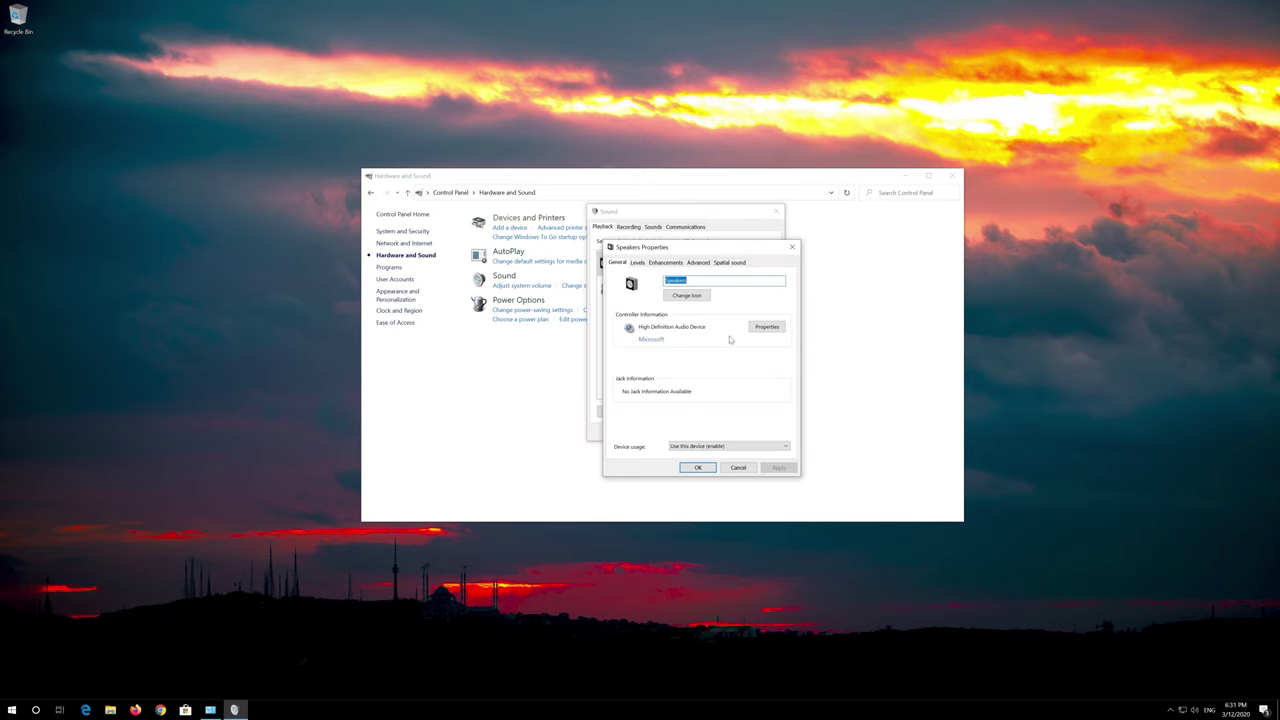
click(700, 263)
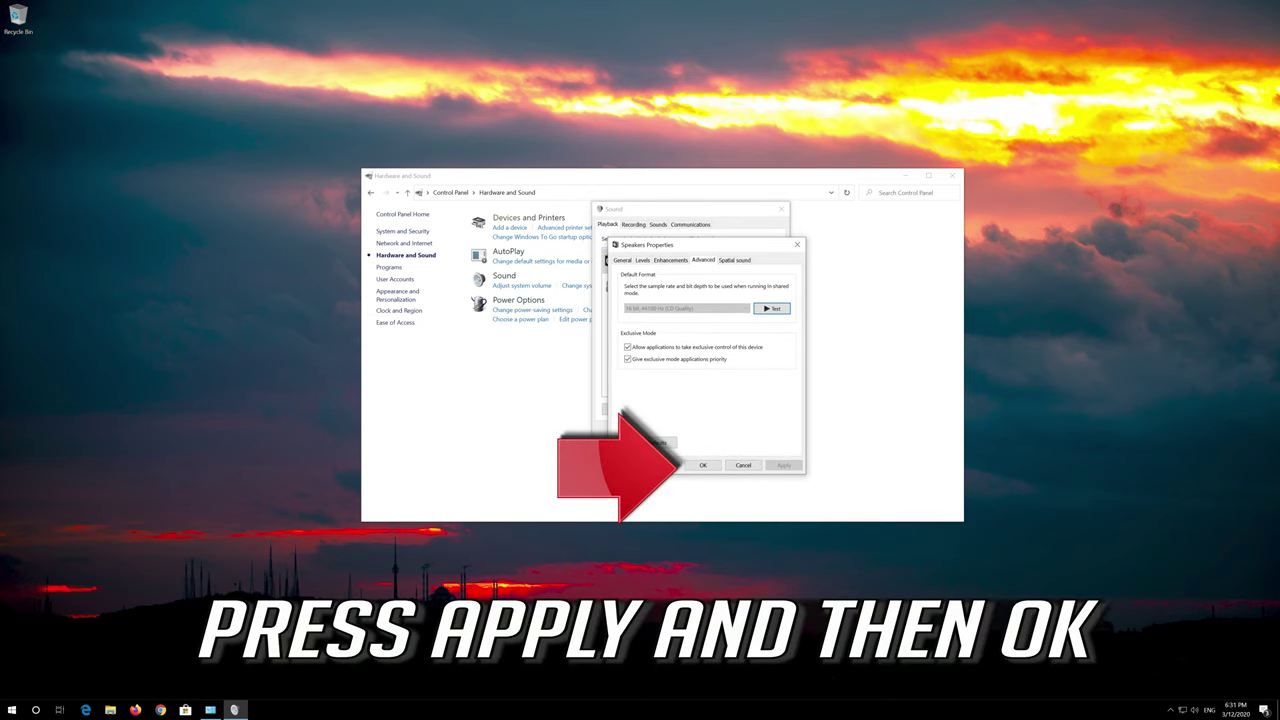
click(690, 467)
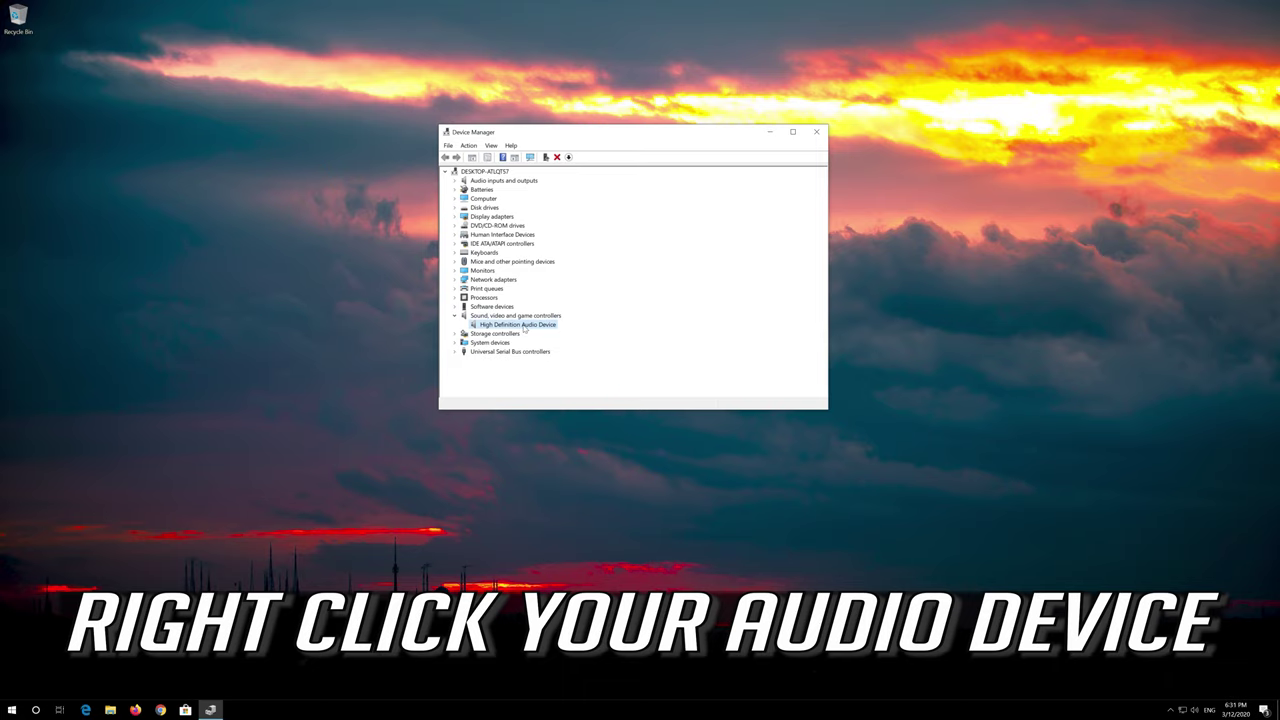
Uninstall the High Definition Audio Device from Device Manager
right_click(524, 329)
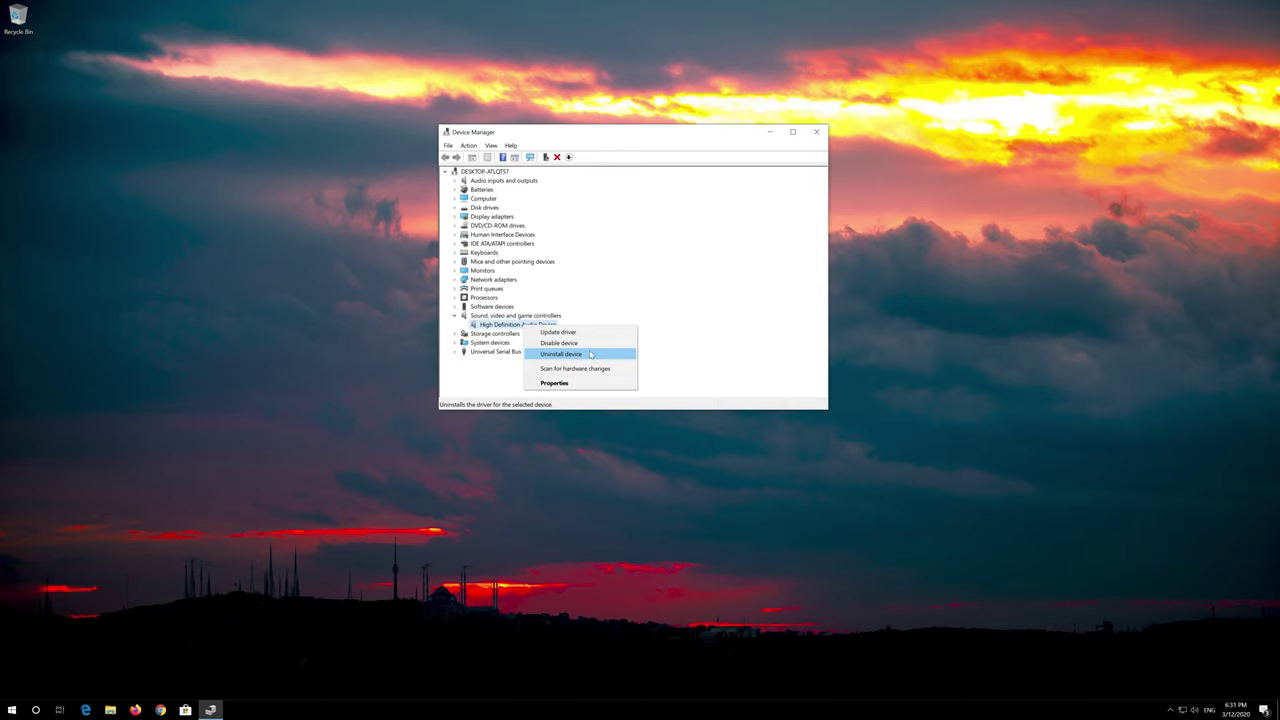
click(590, 354)
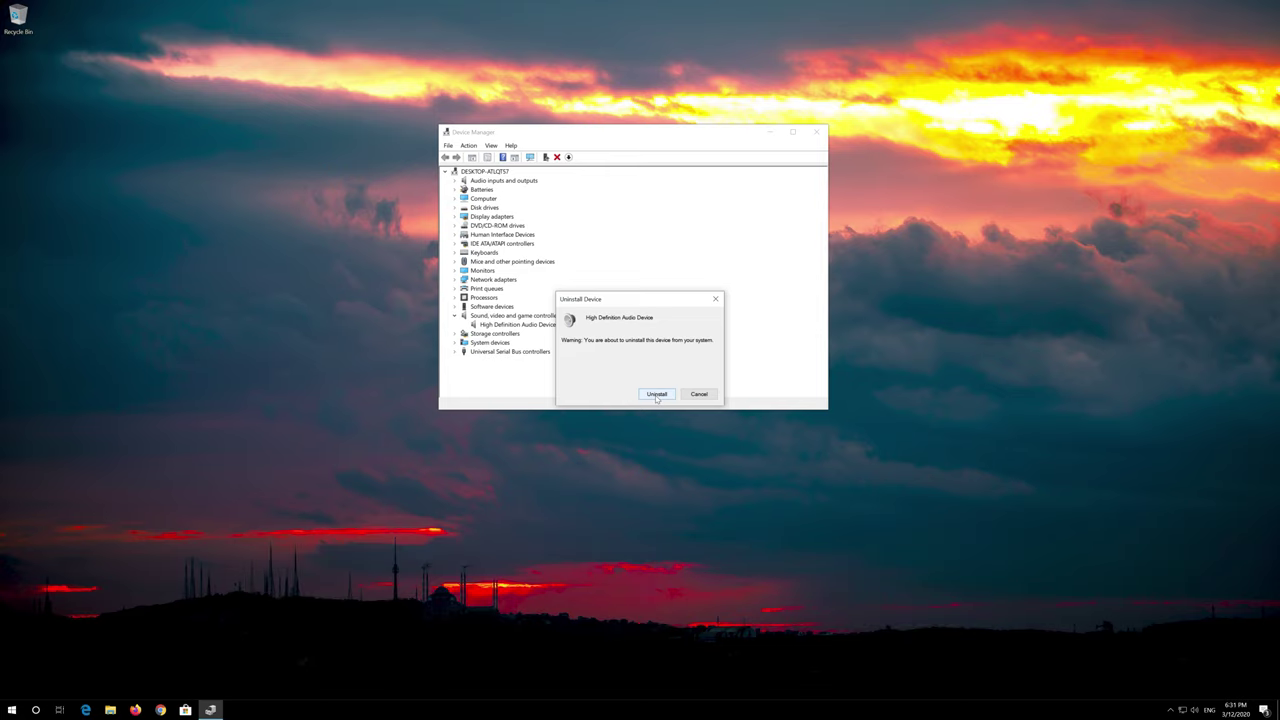
click(656, 394)
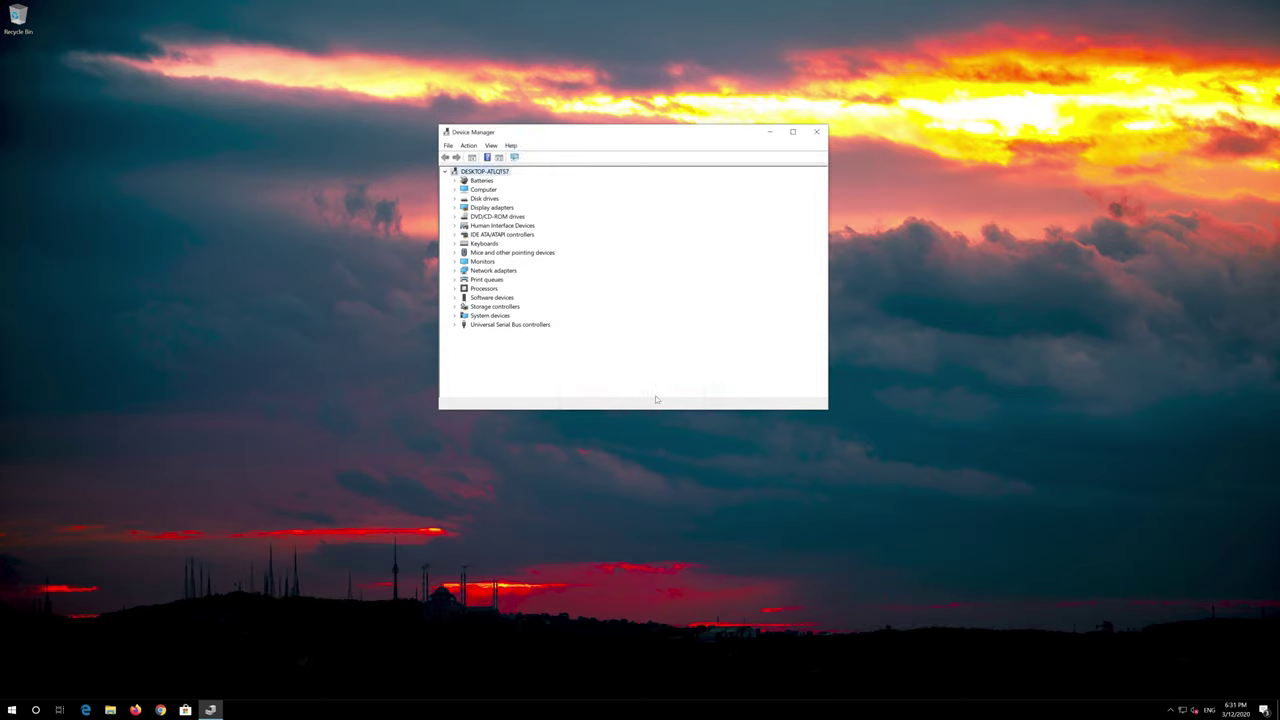
Close Device Manager and bring up the Start menu's power options
click(816, 134)
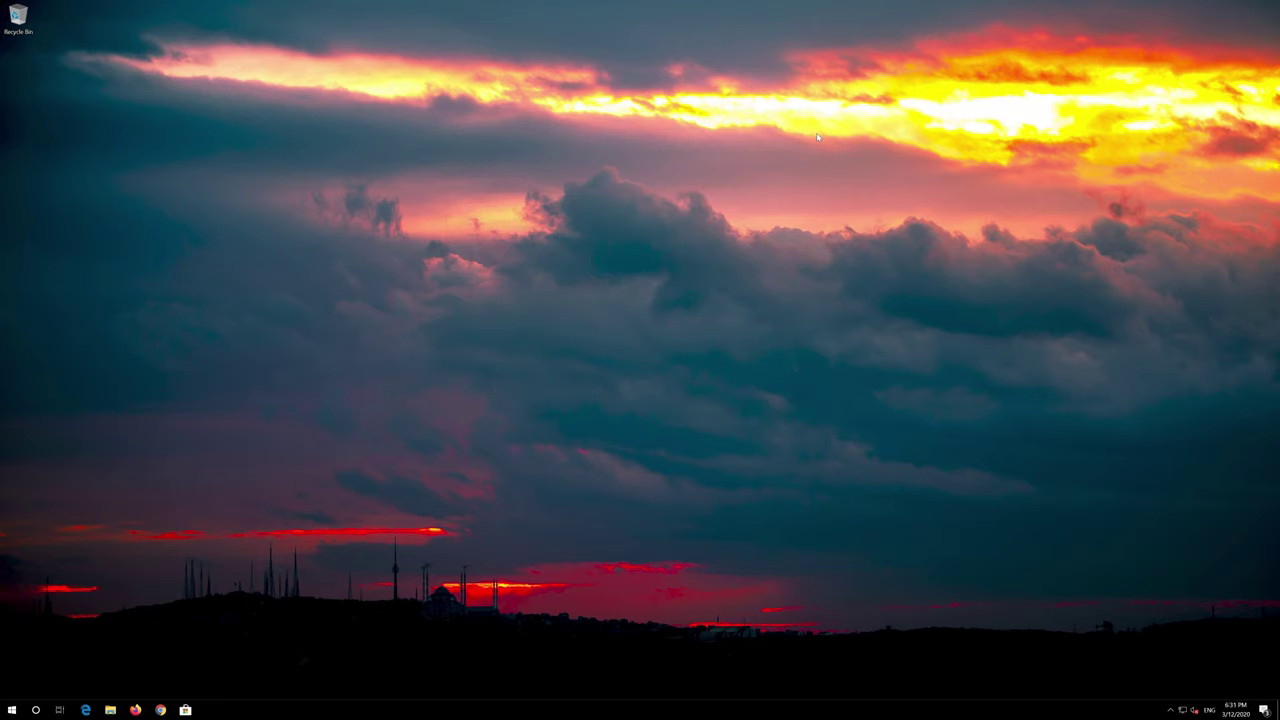
click(11, 709)
click(15, 688)
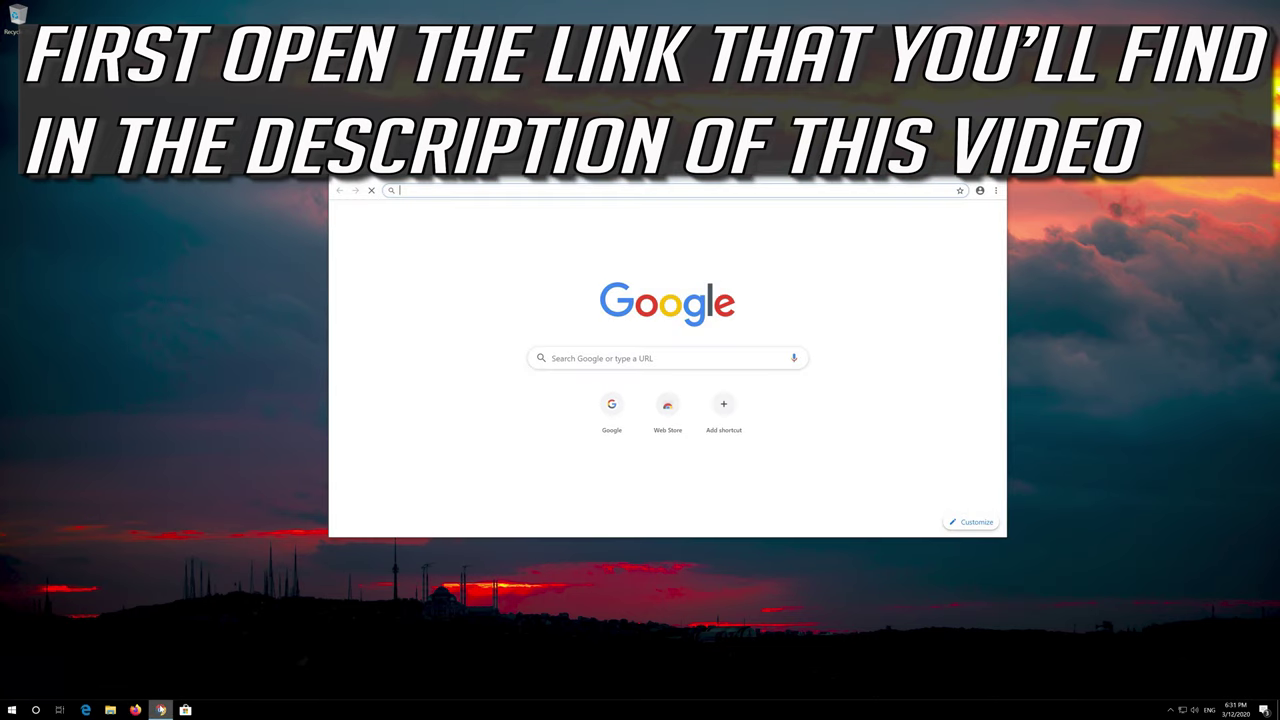
Paste the Microsoft software-download URL, download the Media Creation Tool, then close Chrome
click(541, 188)
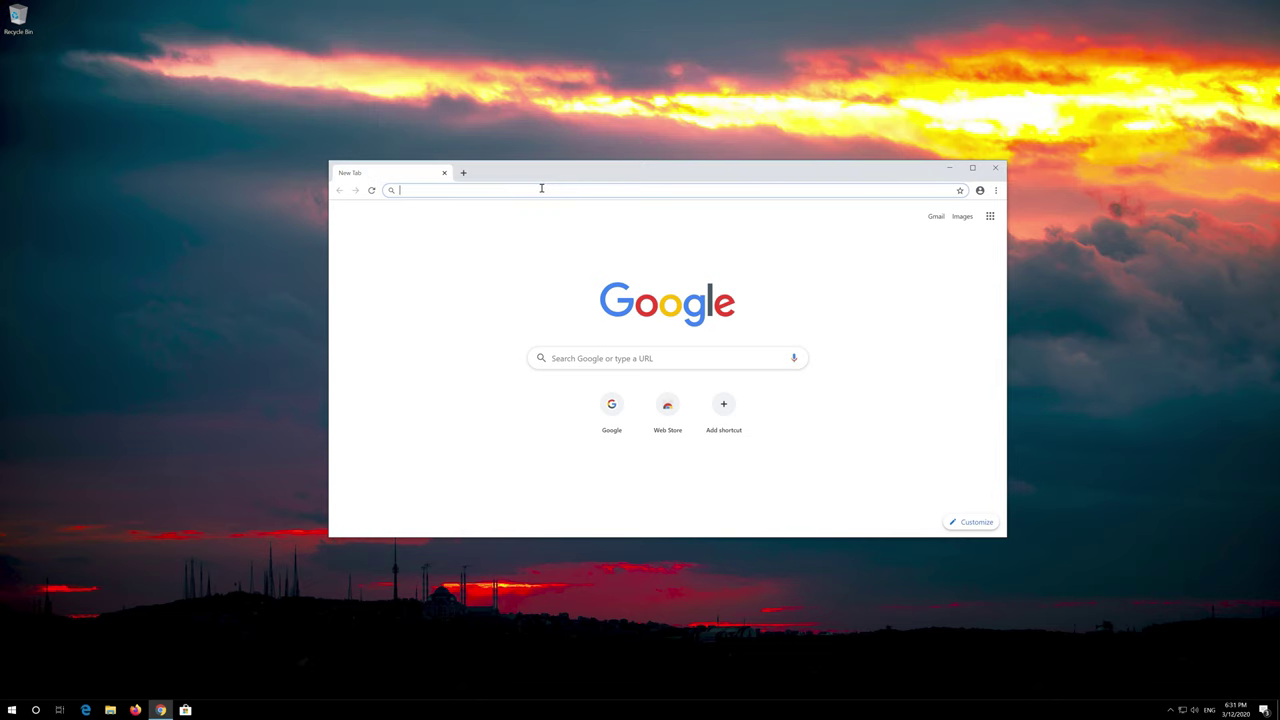
text(https://www.microsoft.com/en-us/software-download/windows10)
key(Return)
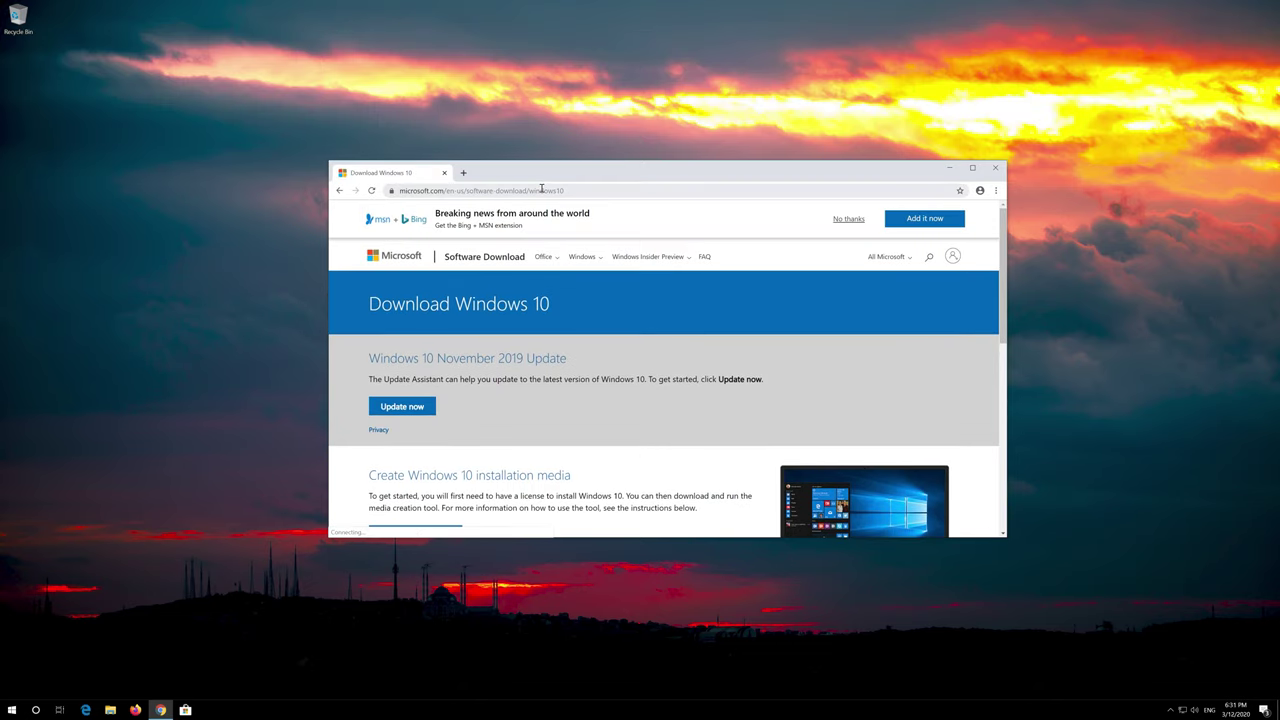
scroll(610, 370, down, 1)
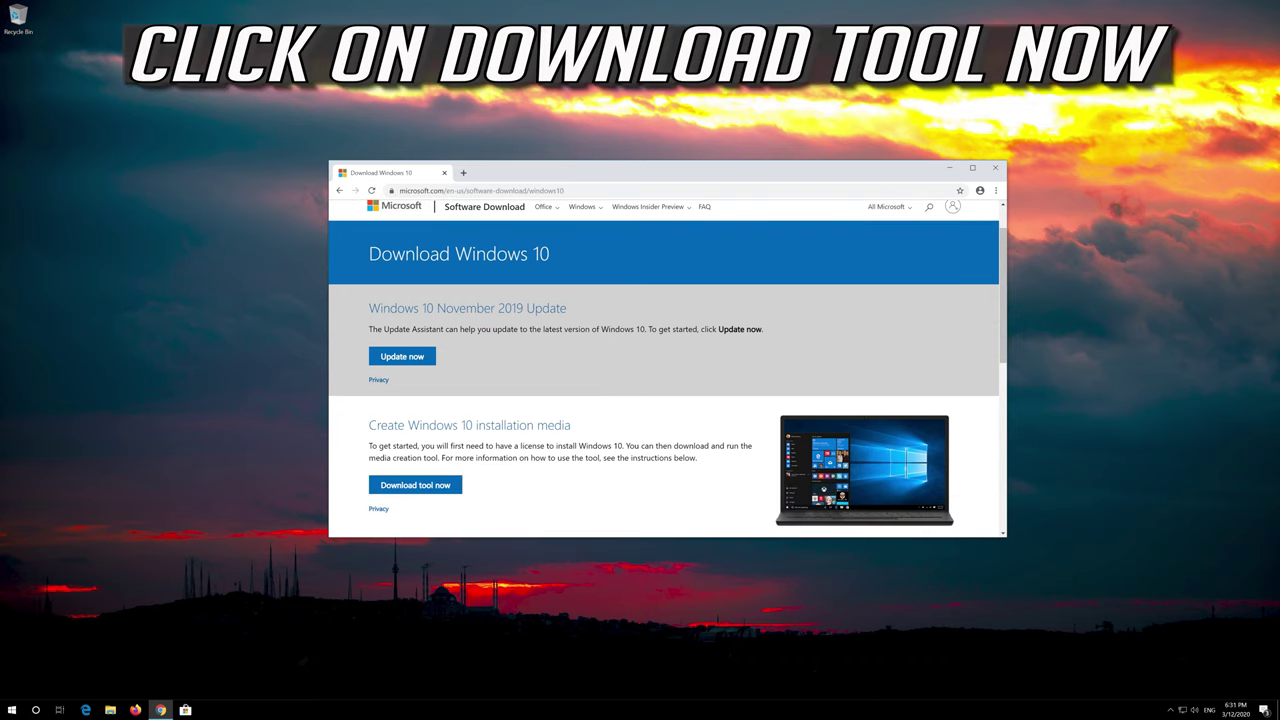
click(439, 486)
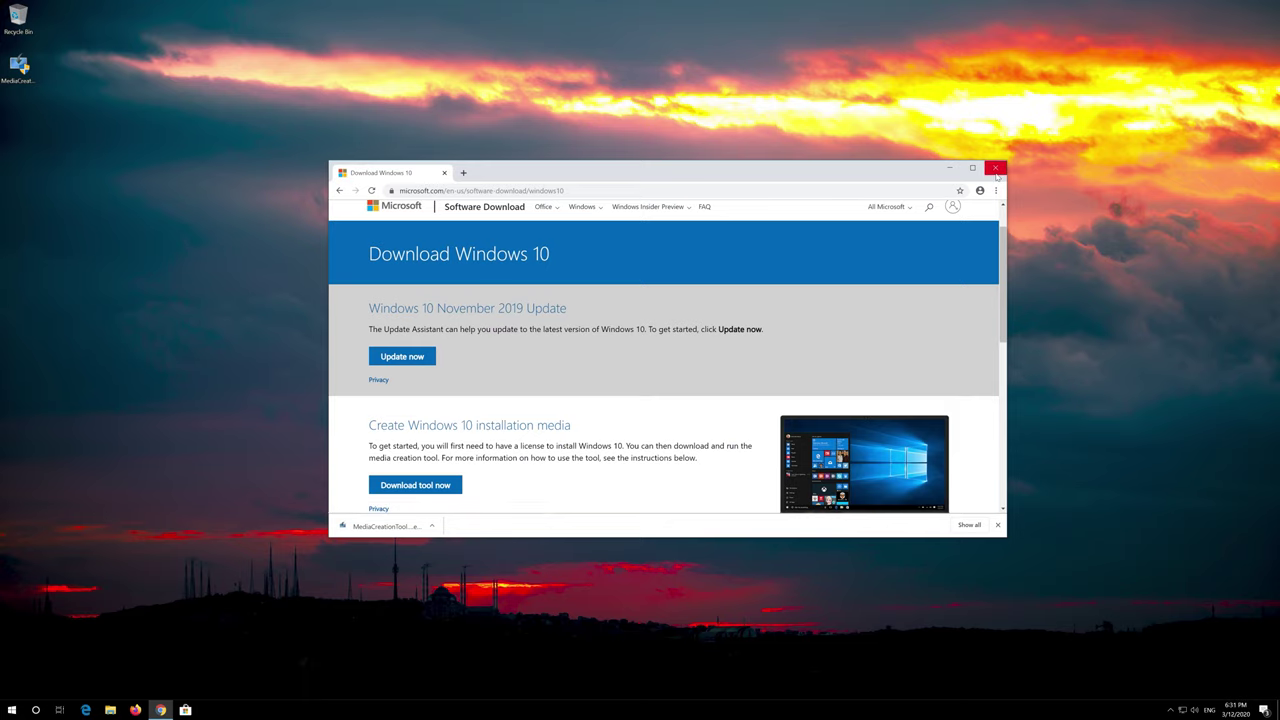
click(996, 170)
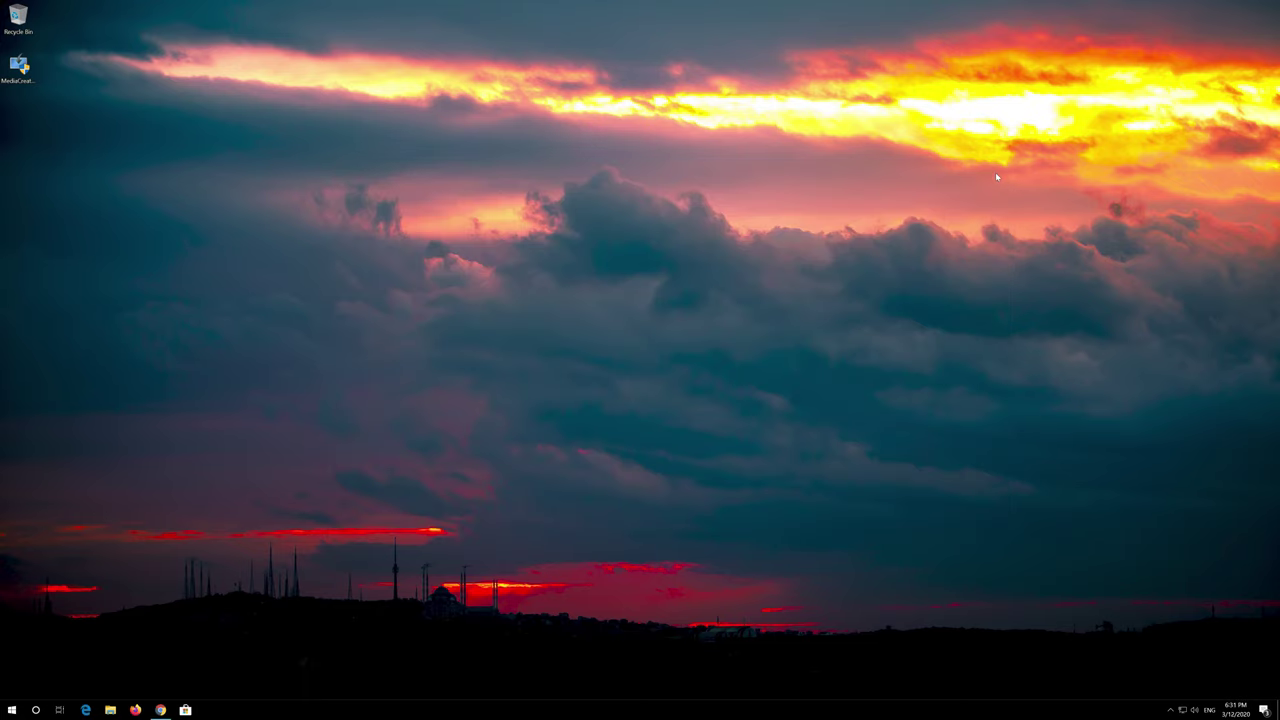
Run MediaCreationTool from the desktop, allow it through UAC, and accept the licence terms
double_click(18, 76)
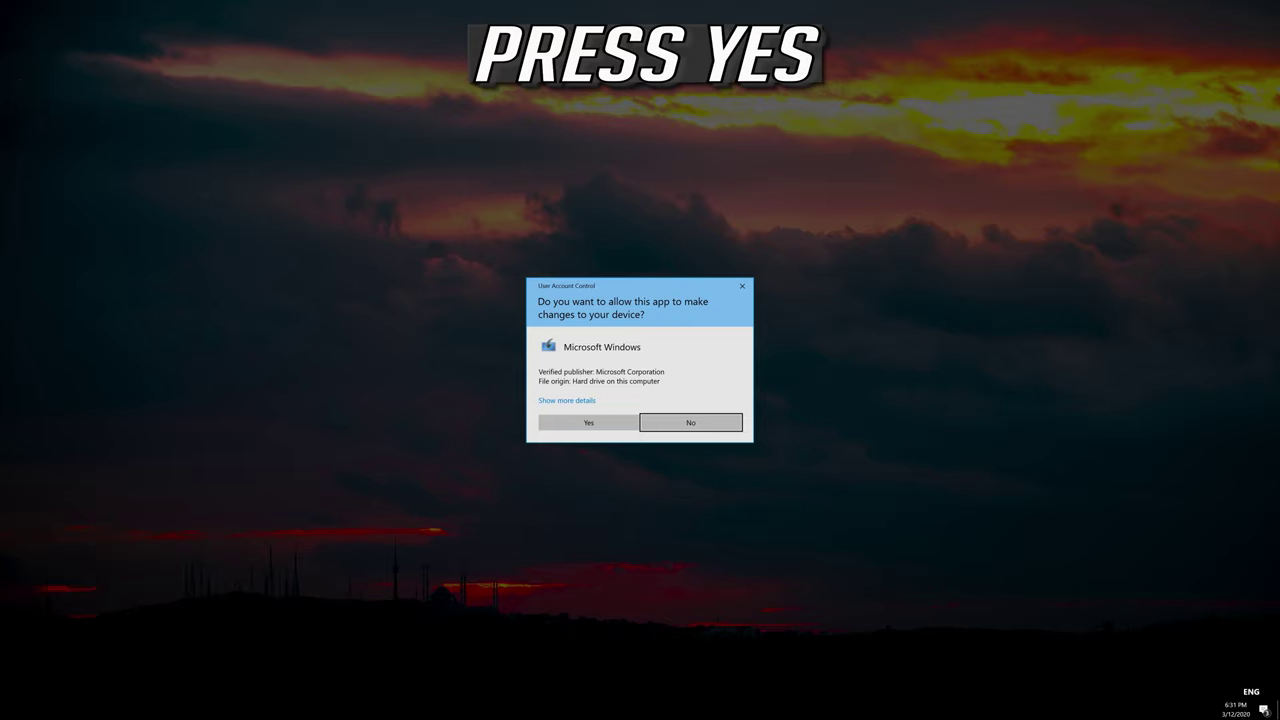
click(587, 423)
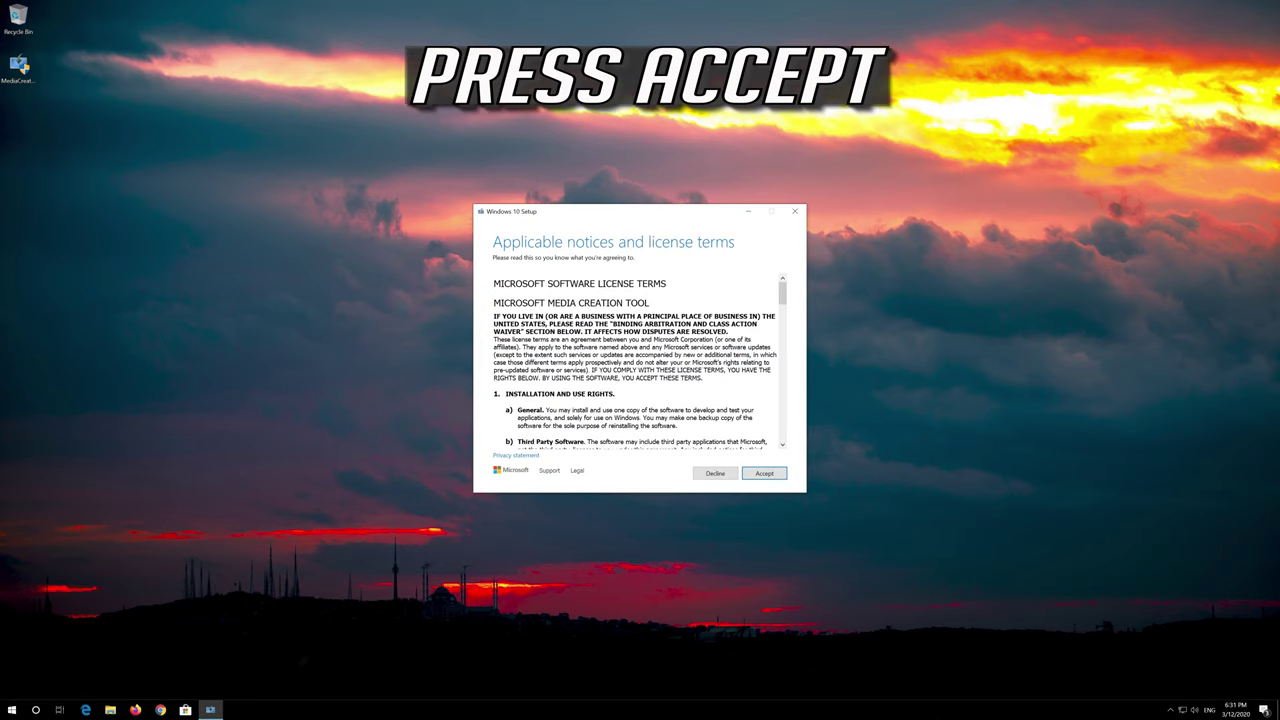
click(781, 472)
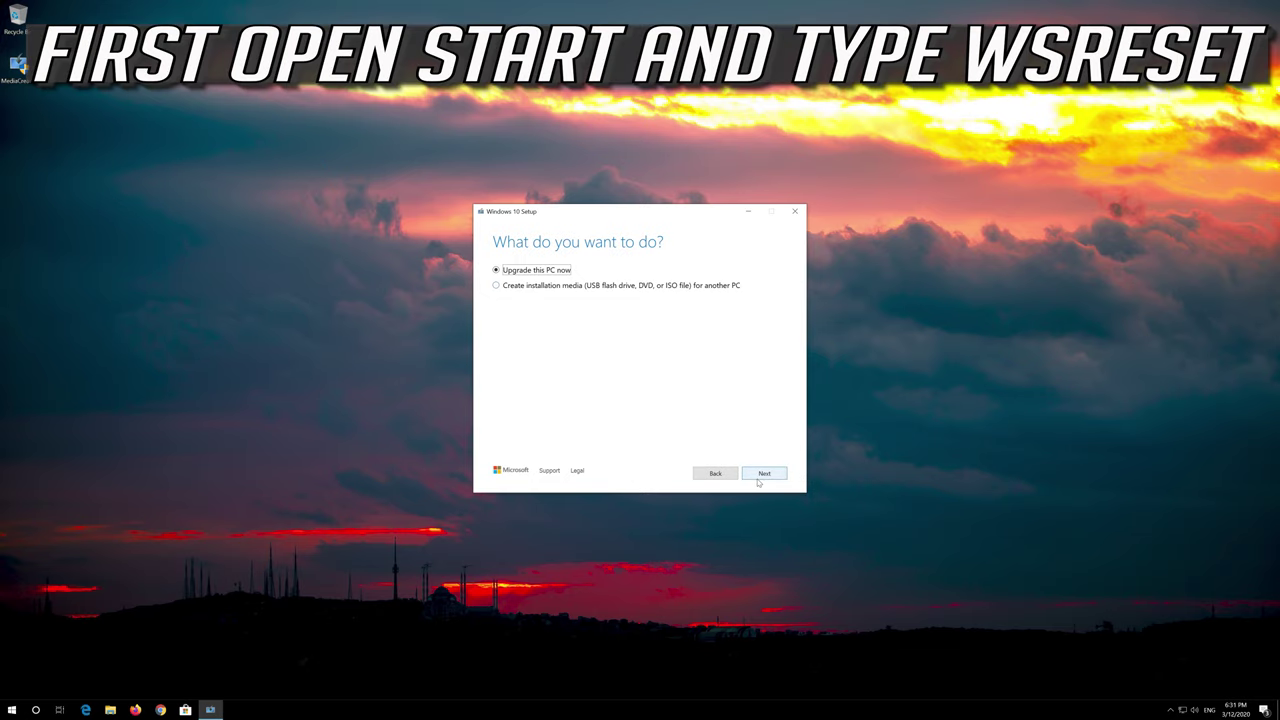
Proceed with 'Upgrade this PC now' and accept the licence terms
click(758, 479)
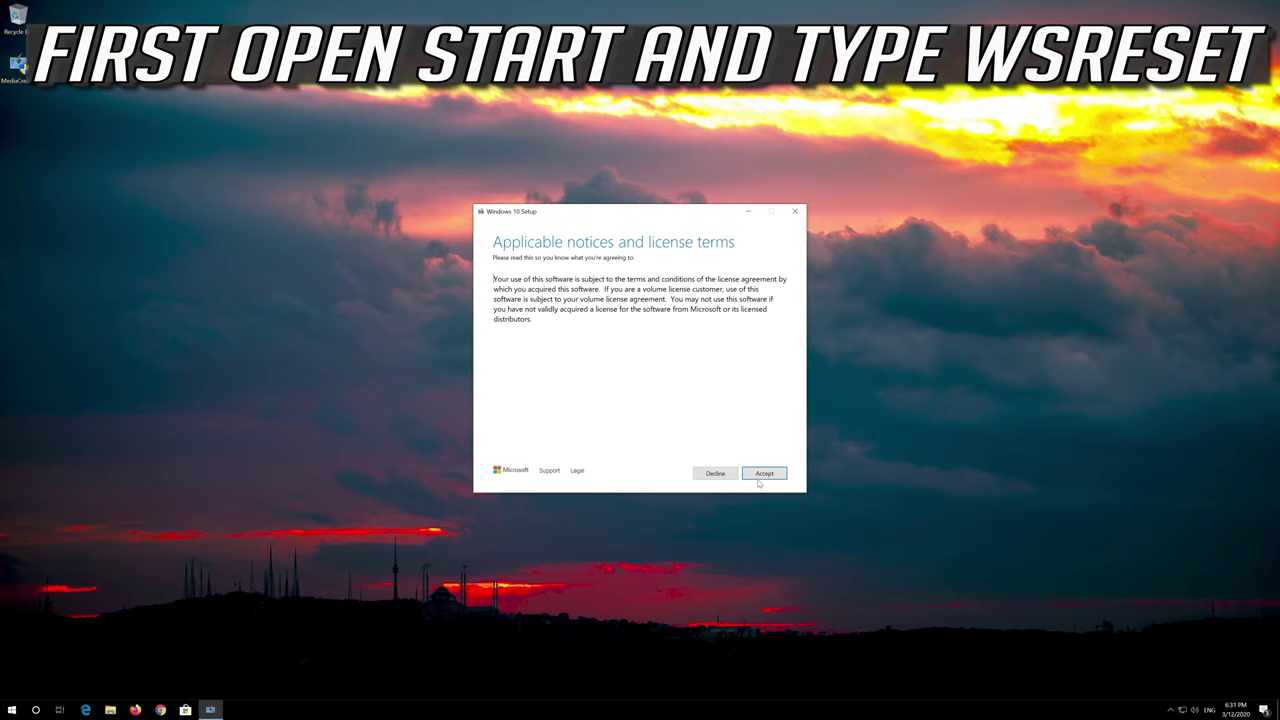
click(766, 474)
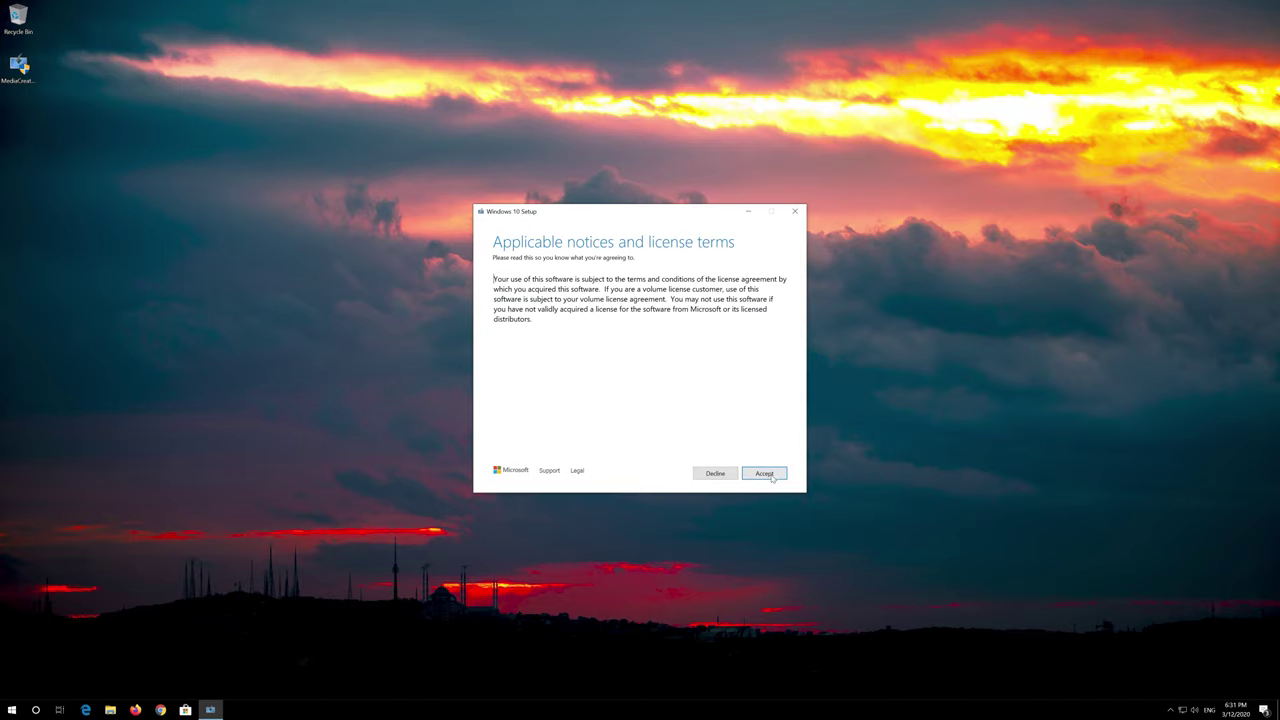